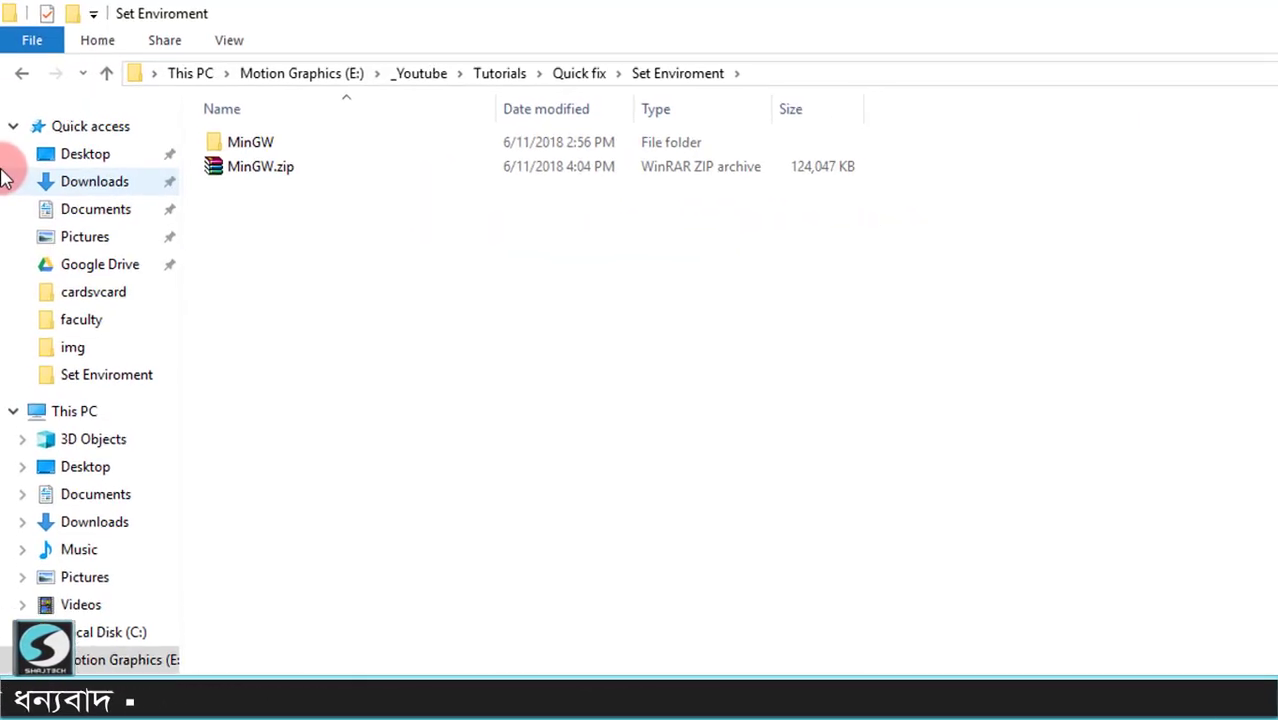
Check the extraction options for MinGW.zip and look through the contents of the extracted MinGW folder.
left_click(246, 170)
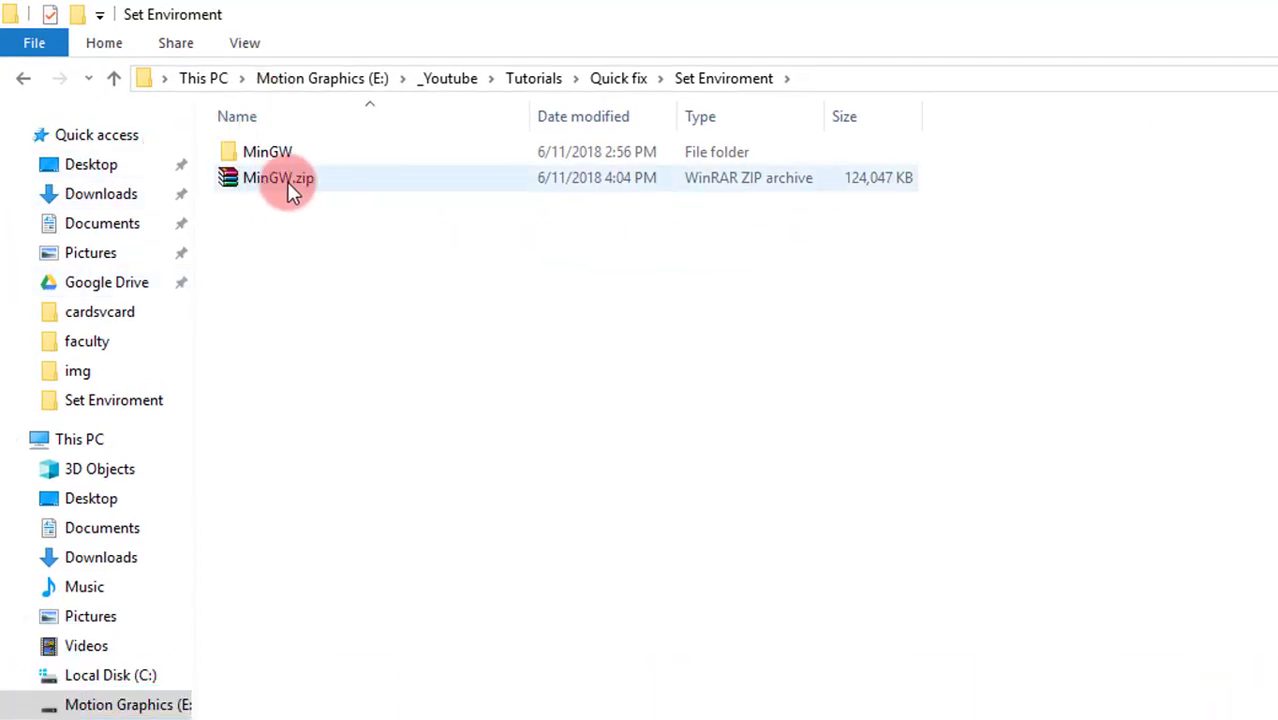
left_click(280, 191)
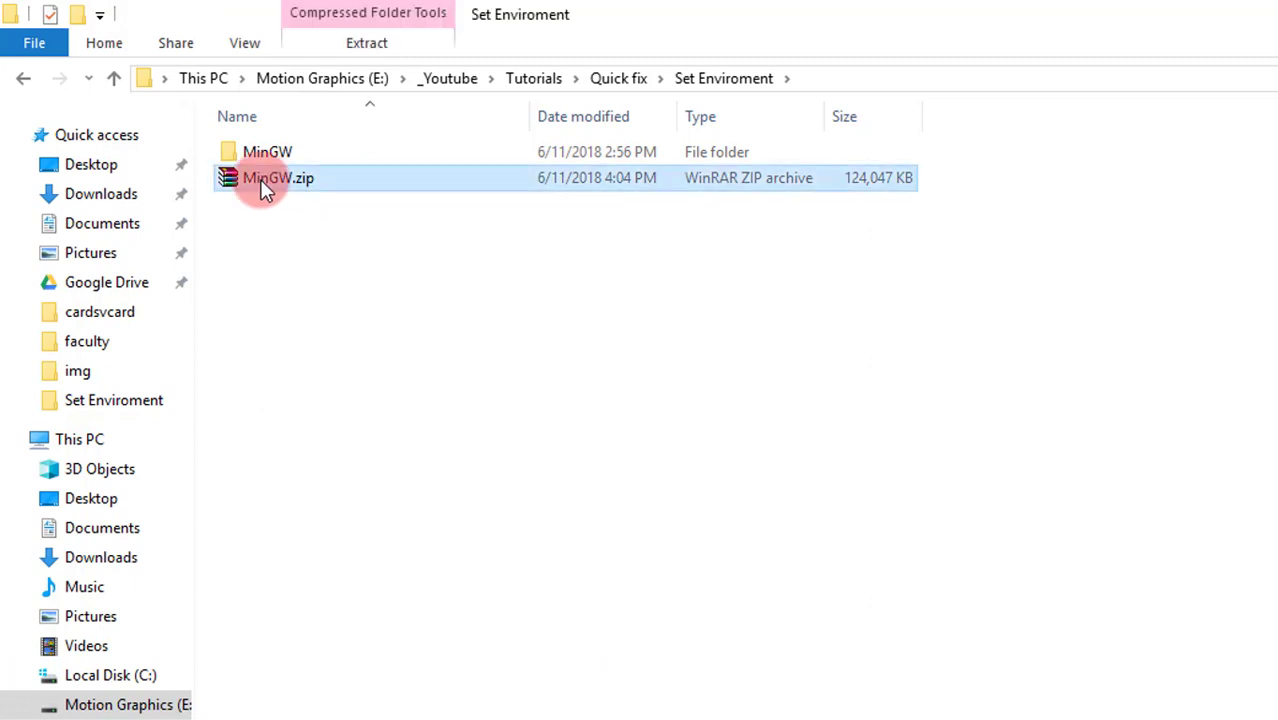
right_click(260, 179)
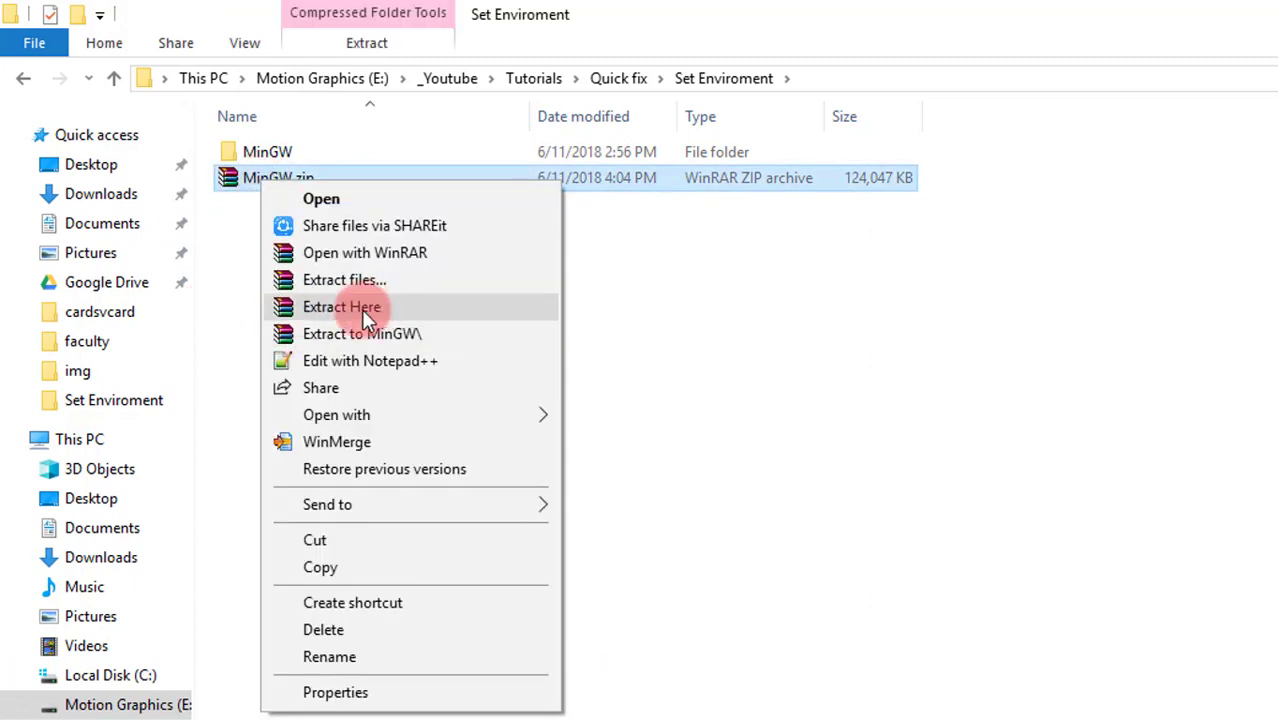
left_click(785, 338)
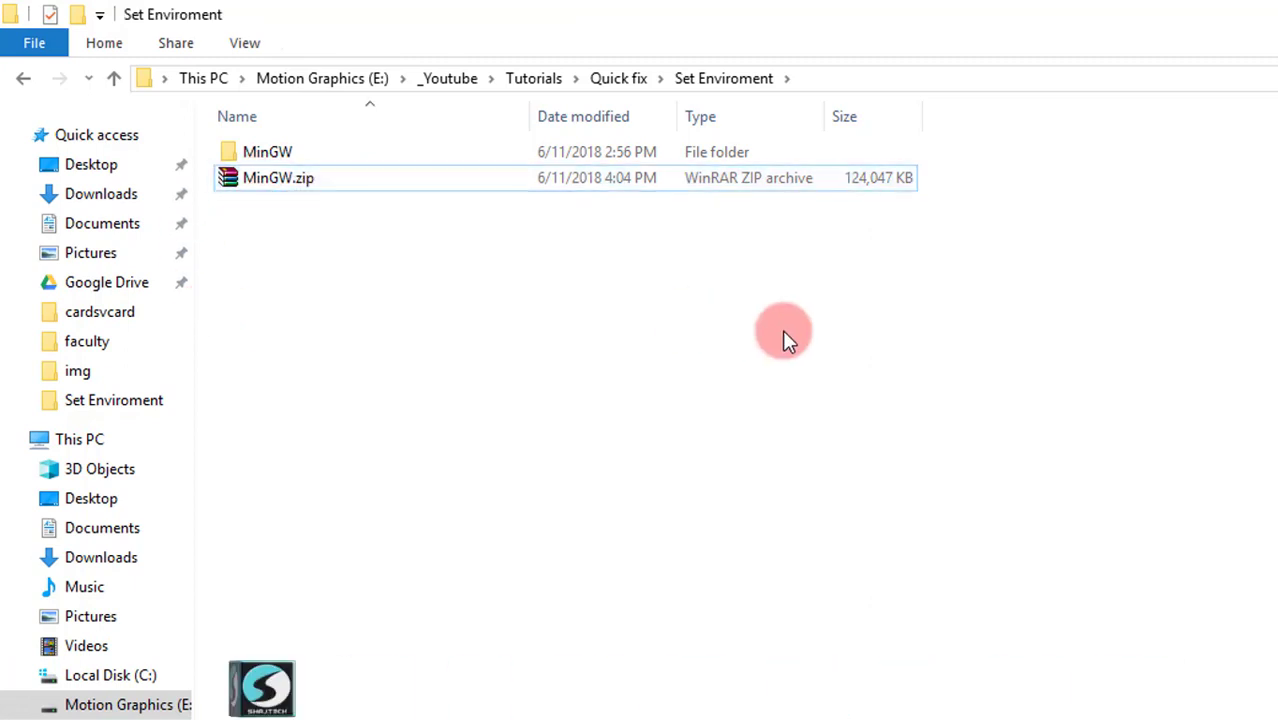
double_click(258, 155)
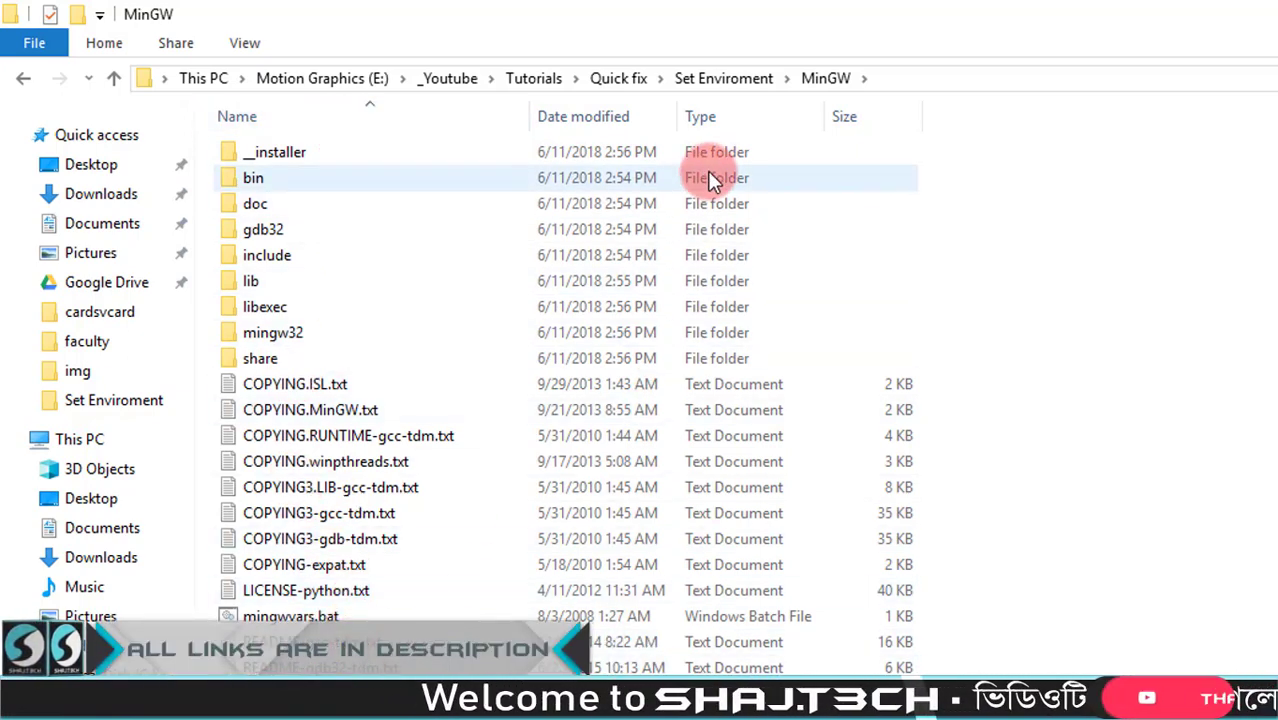
left_click(690, 80)
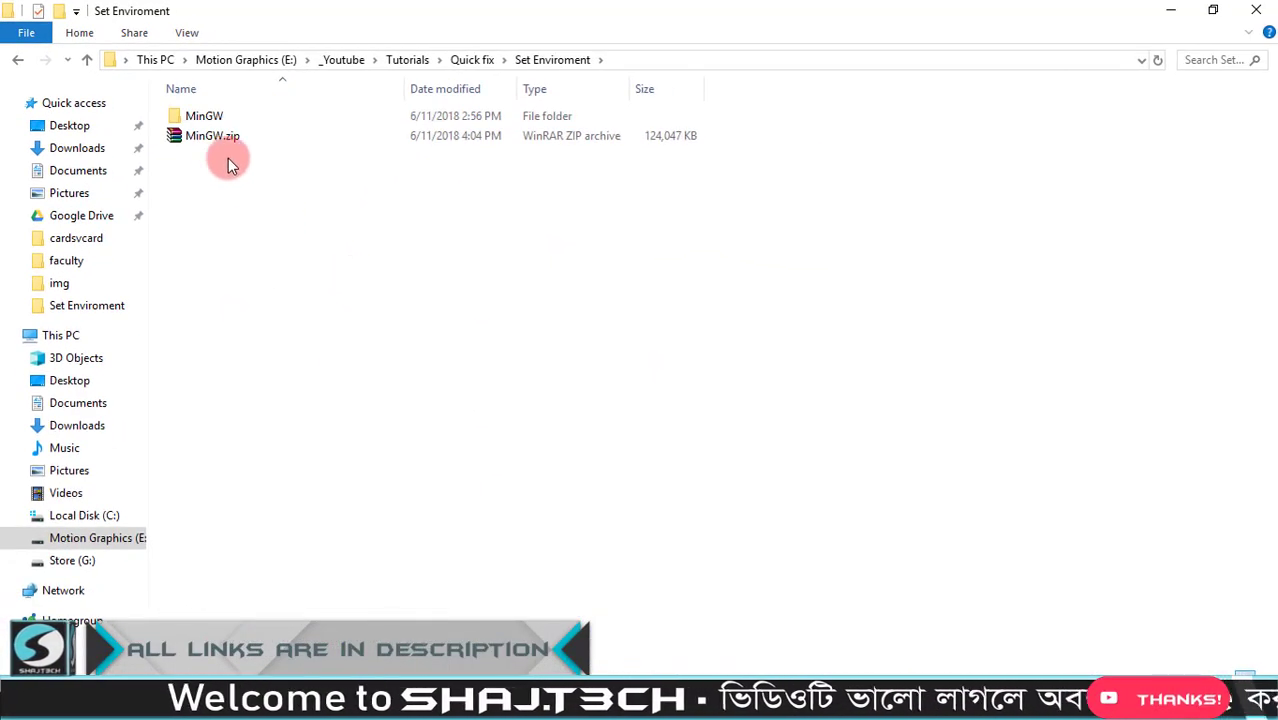
Copy the MinGW folder from Set Enviroment and paste it into the root of Local Disk (C:).
right_click(200, 115)
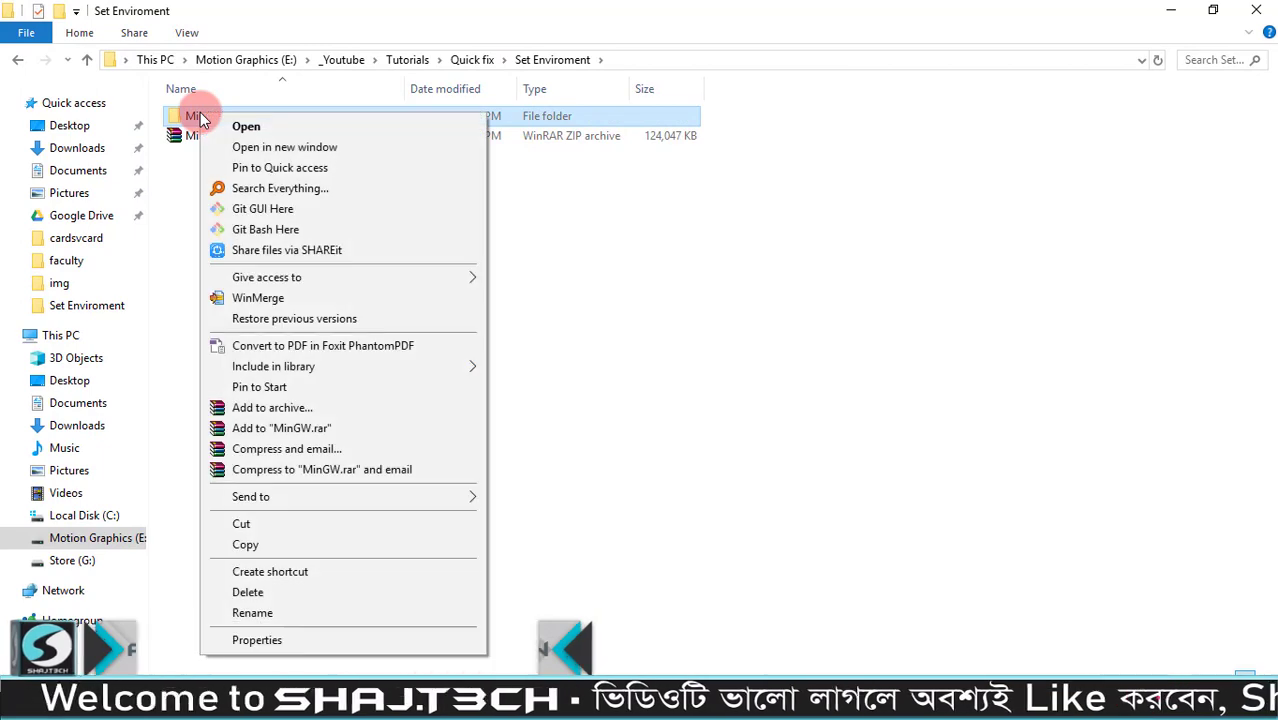
left_click(258, 543)
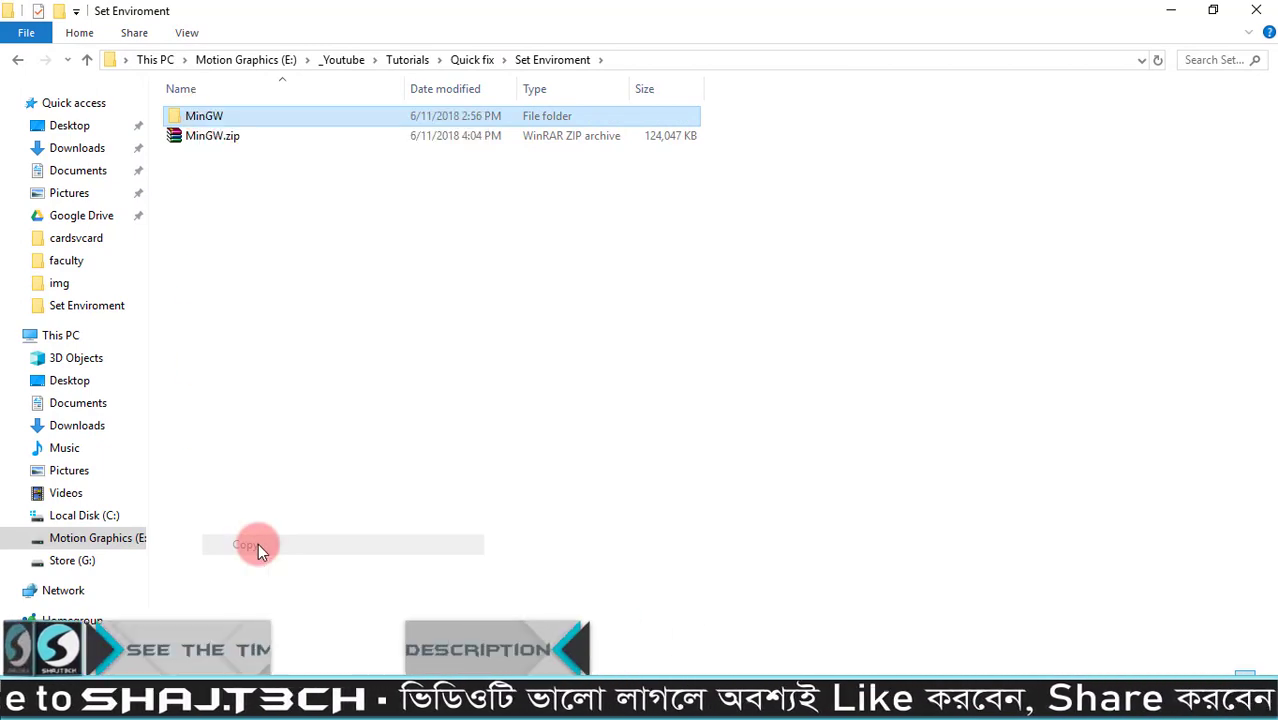
left_click(65, 340)
double_click(266, 290)
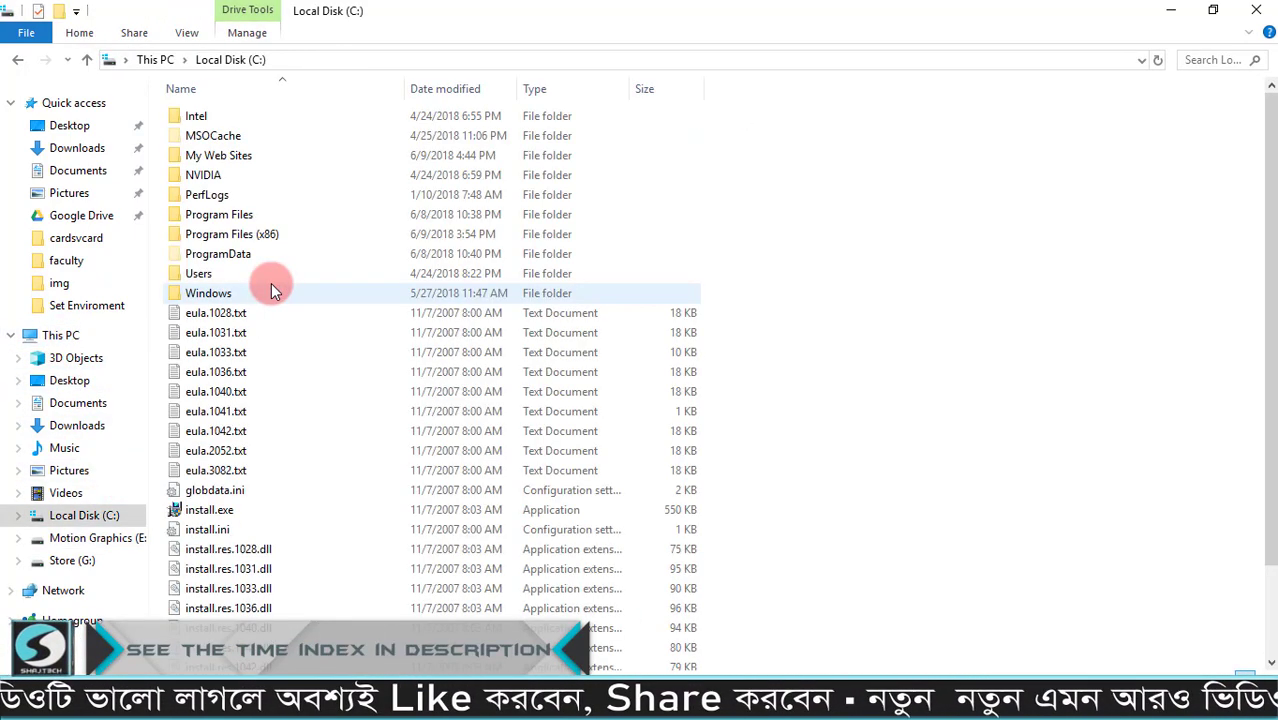
right_click(799, 185)
left_click(833, 299)
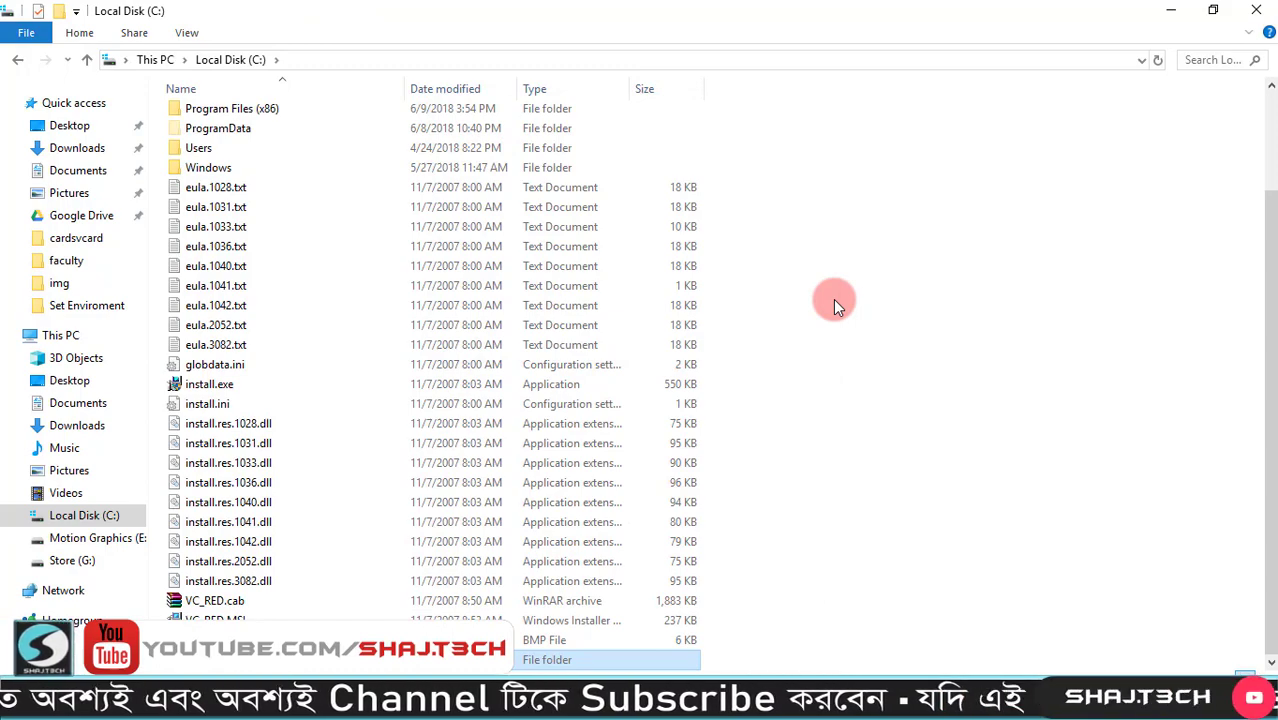
Open the bin folder inside C:\MinGW, copy its full path, and minimize the window.
double_click(400, 660)
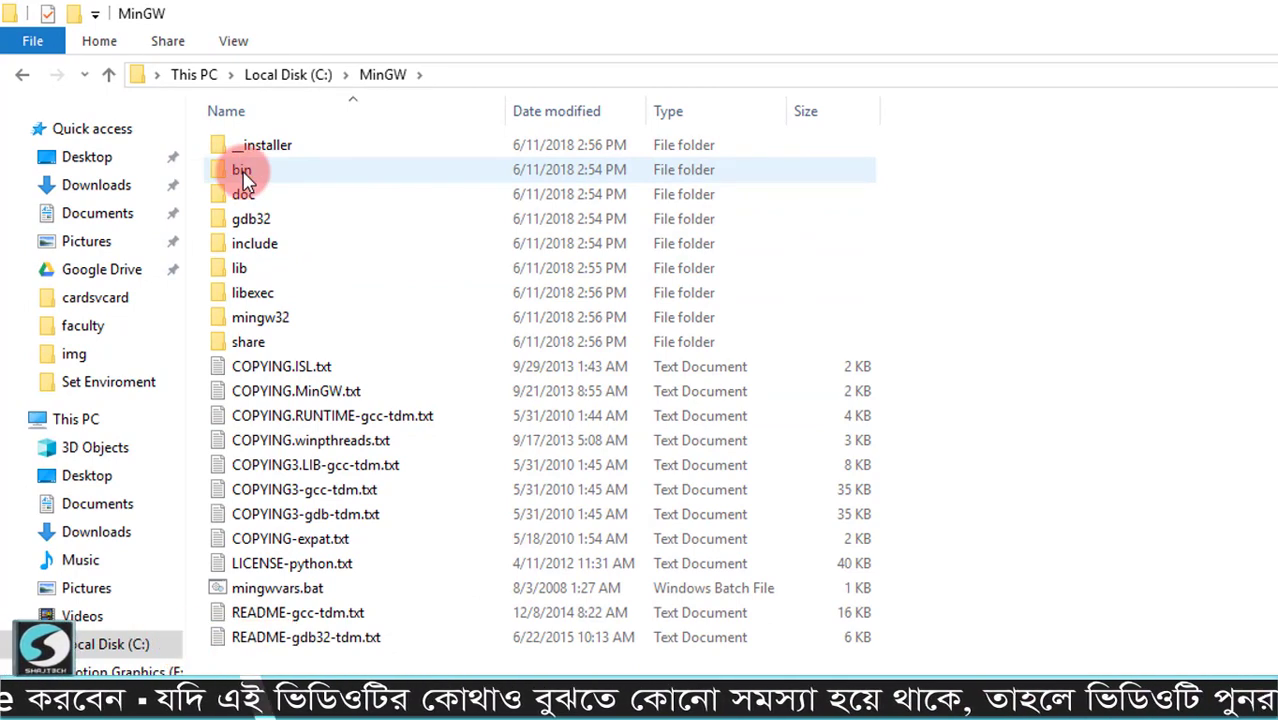
double_click(243, 175)
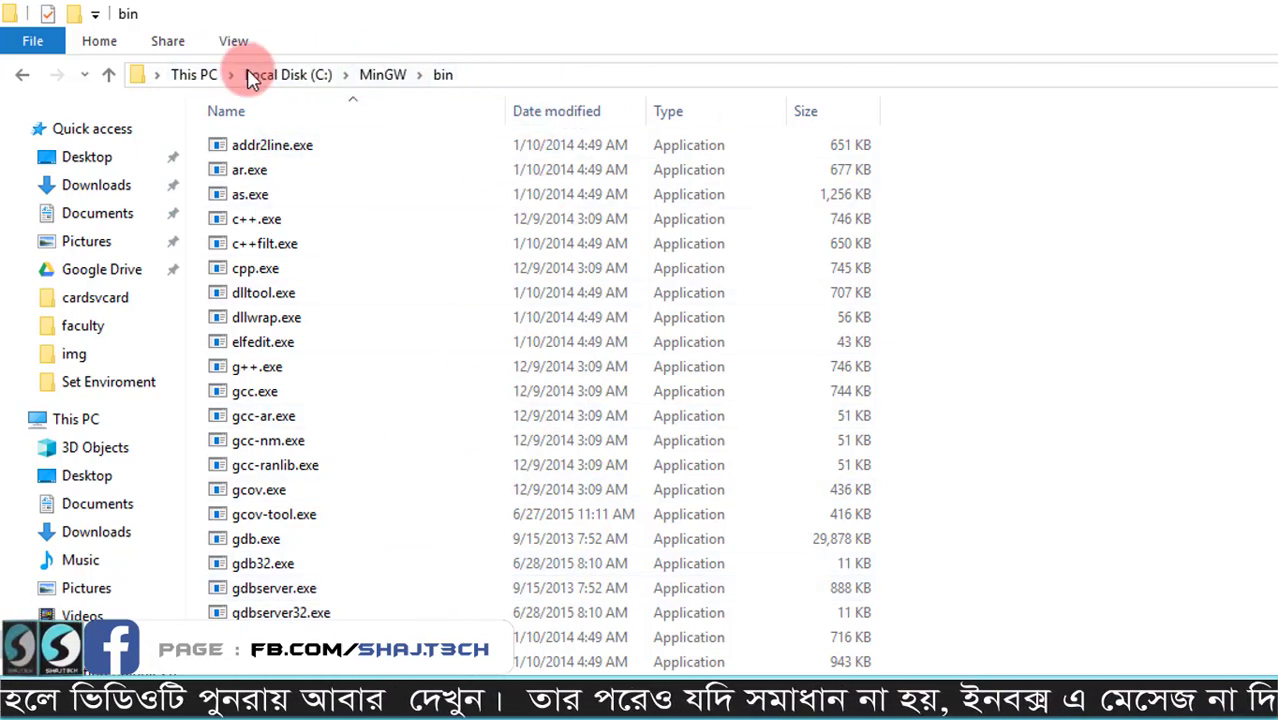
left_click(485, 74)
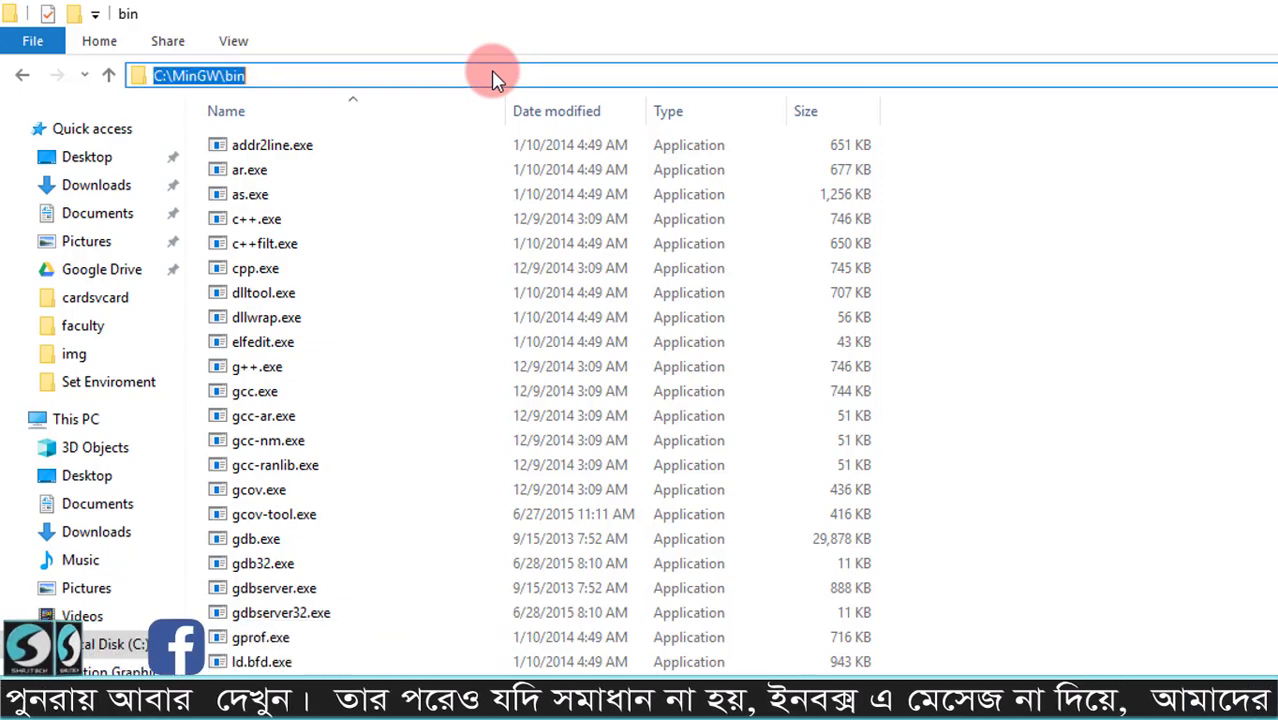
right_click(222, 75)
left_click(262, 146)
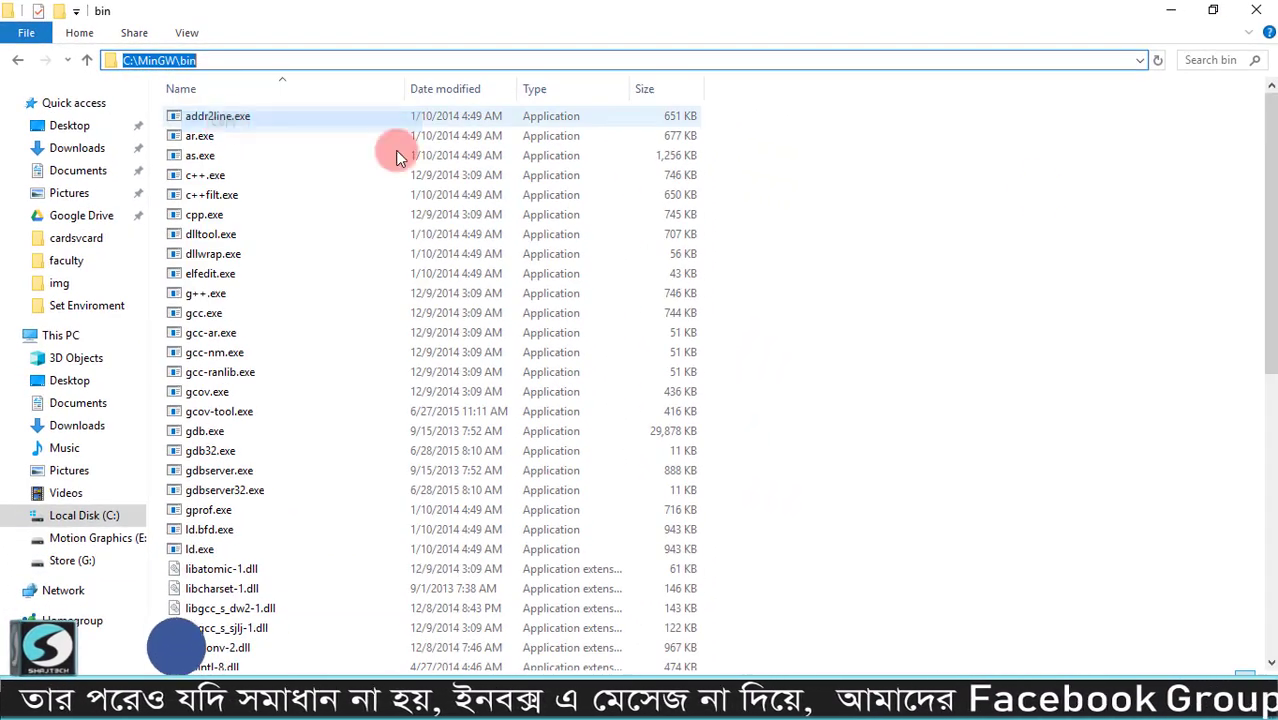
left_click(1167, 12)
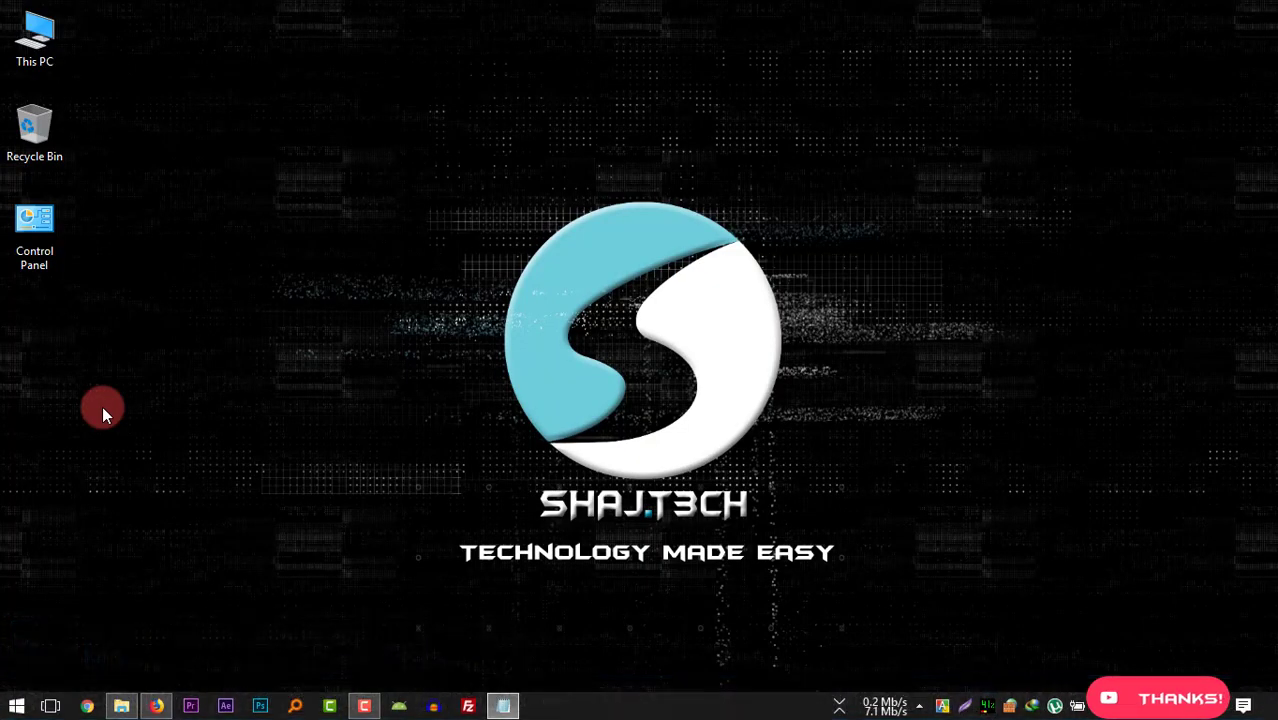
left_click(15, 708)
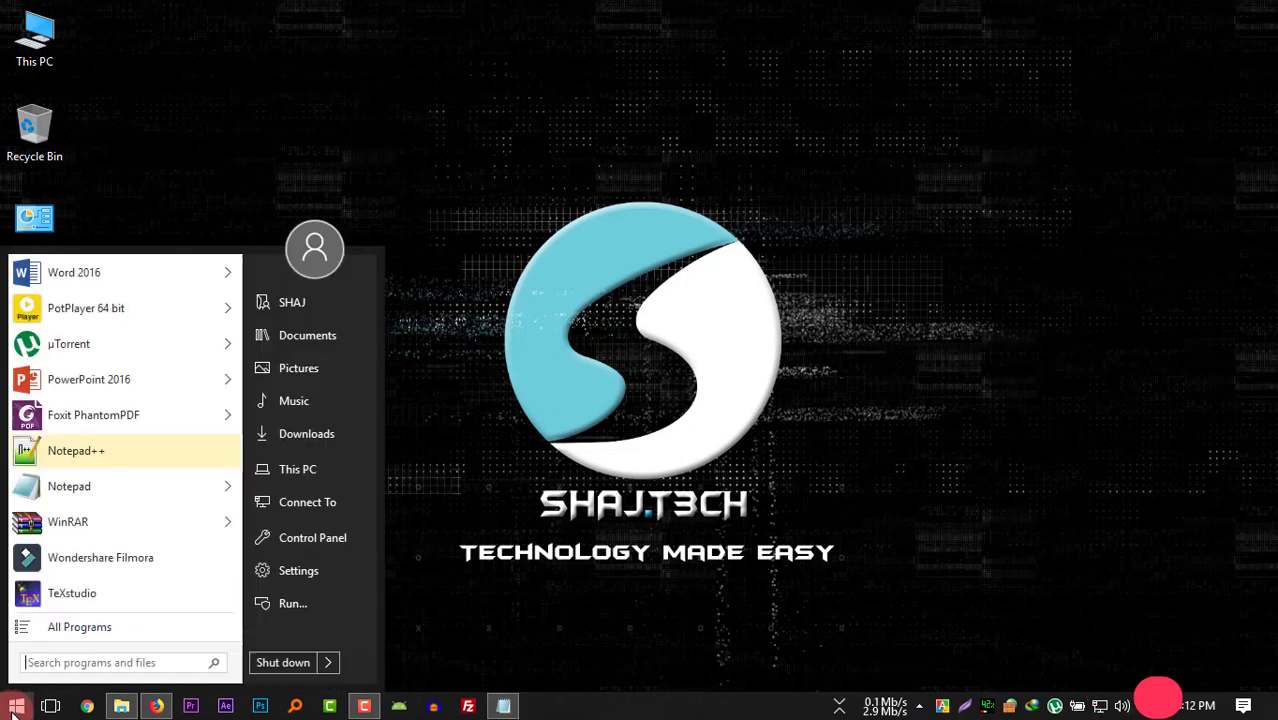
type("advance")
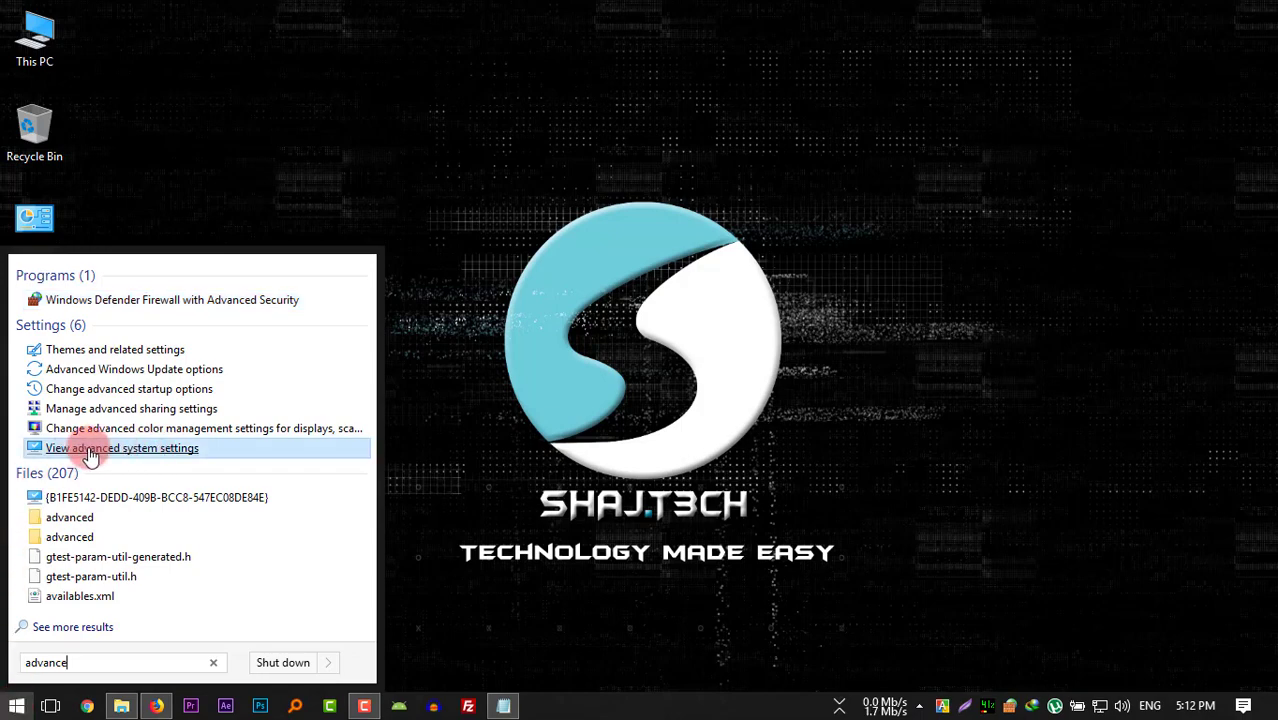
key("Escape")
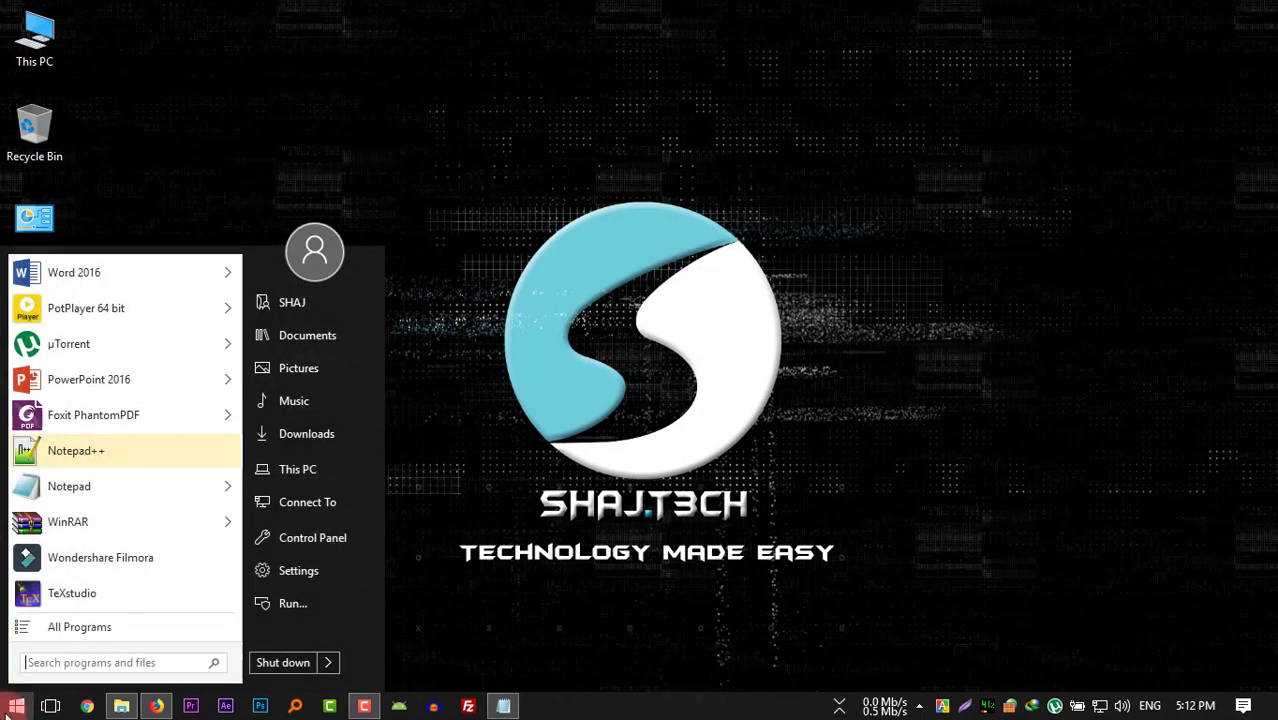
Search Control Panel for "advance" and open the Environment Variables dialog from the advanced system settings.
left_click(300, 540)
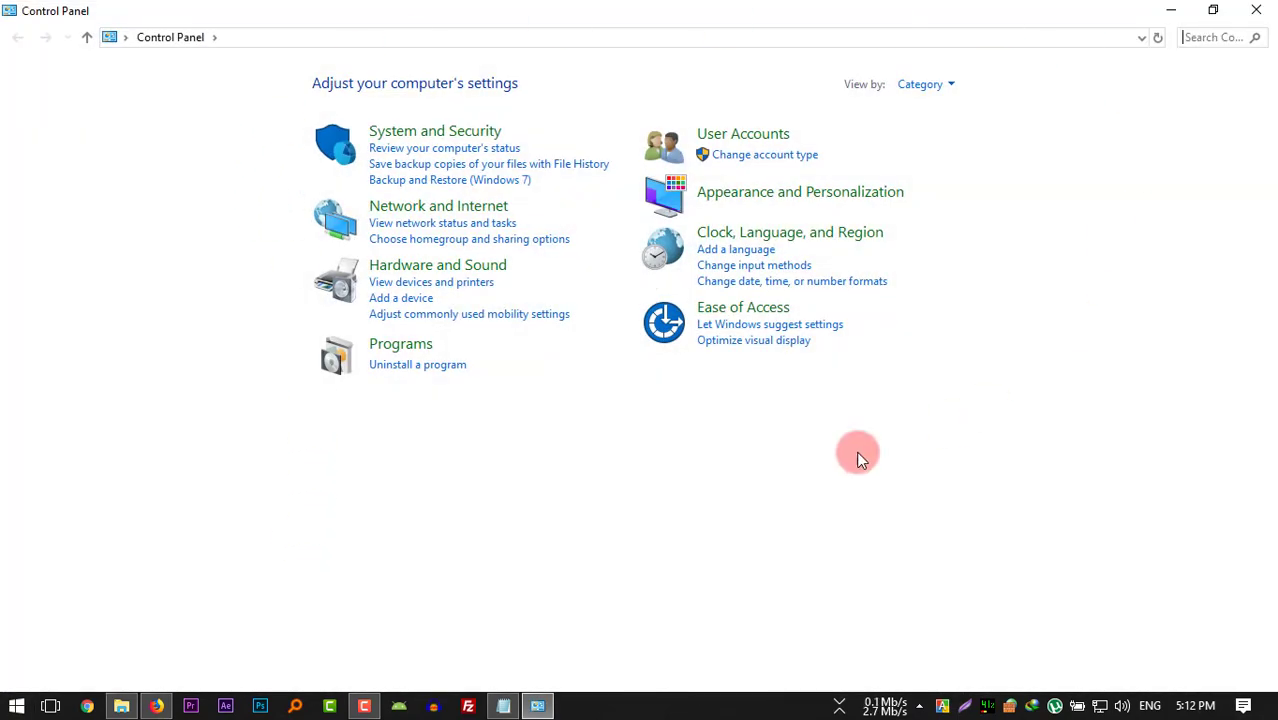
left_click(1216, 35)
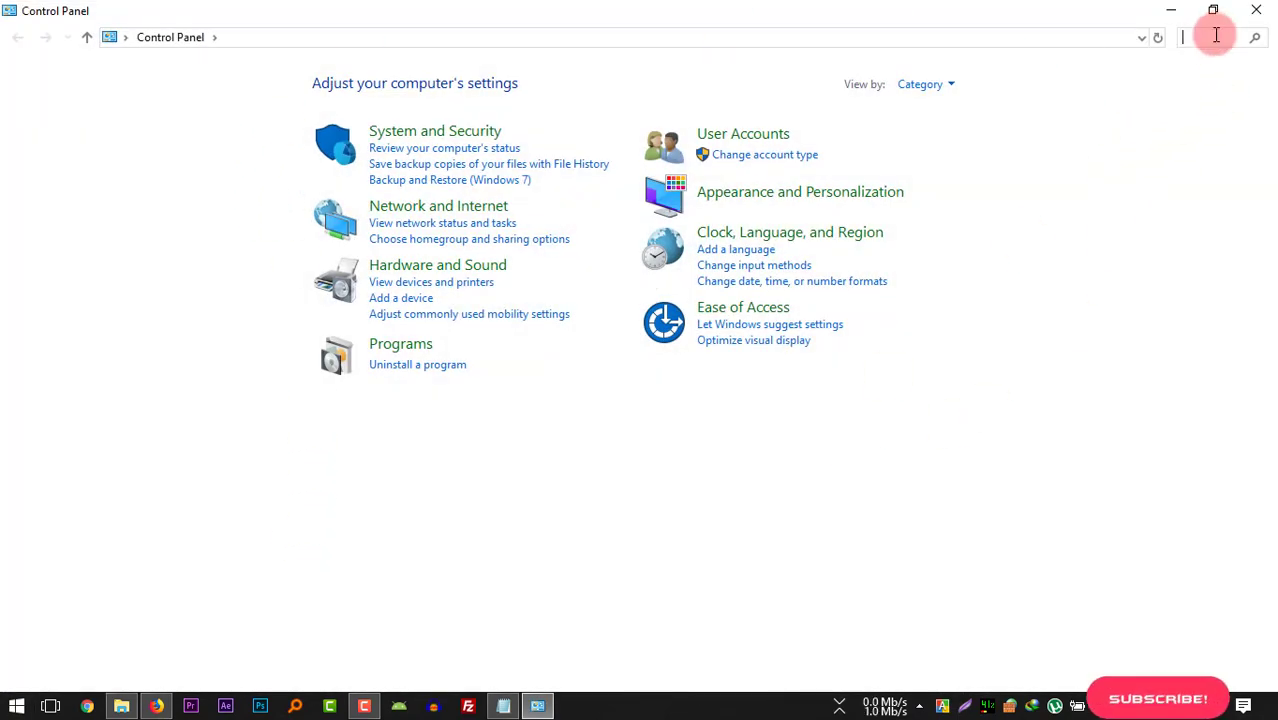
type("advance")
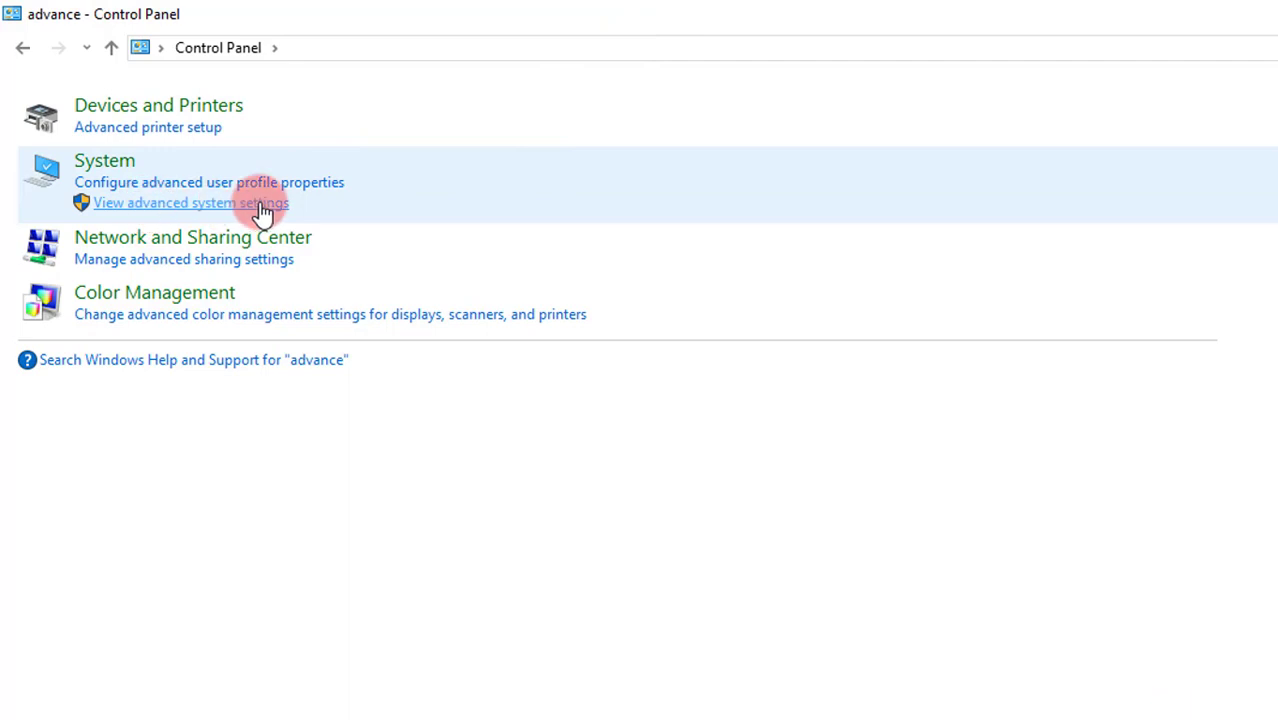
left_click(190, 210)
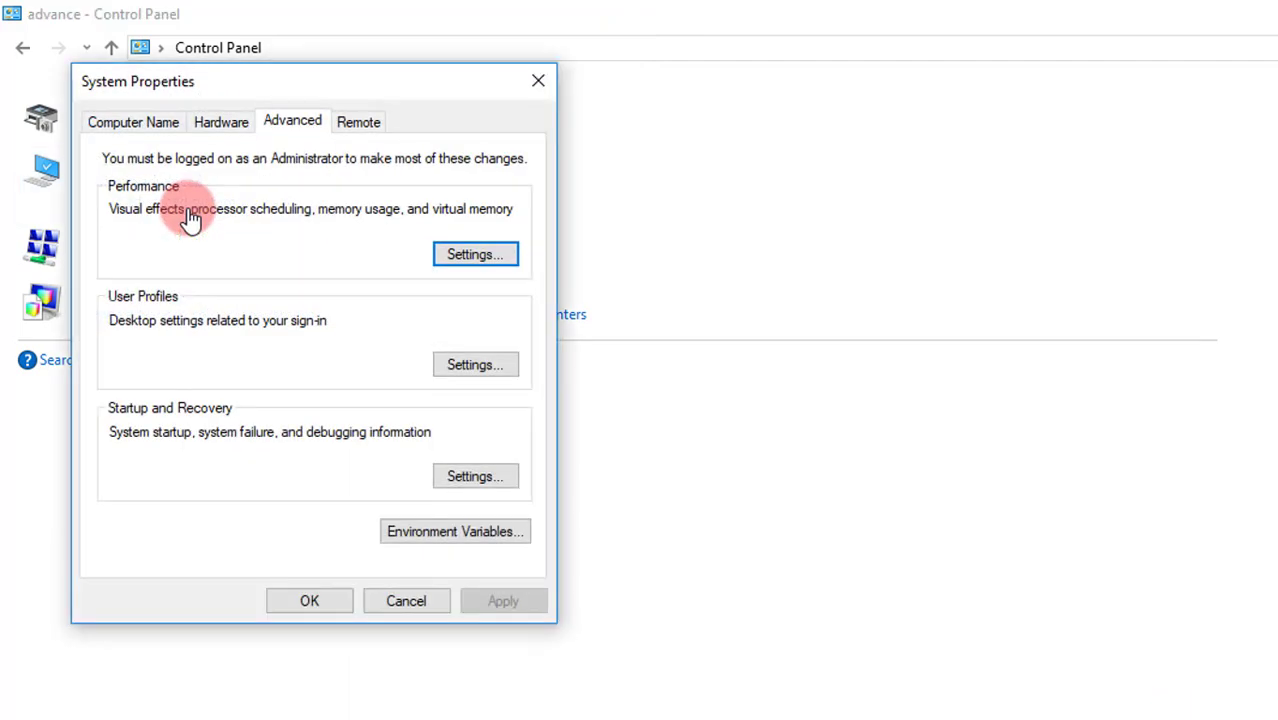
left_click(457, 534)
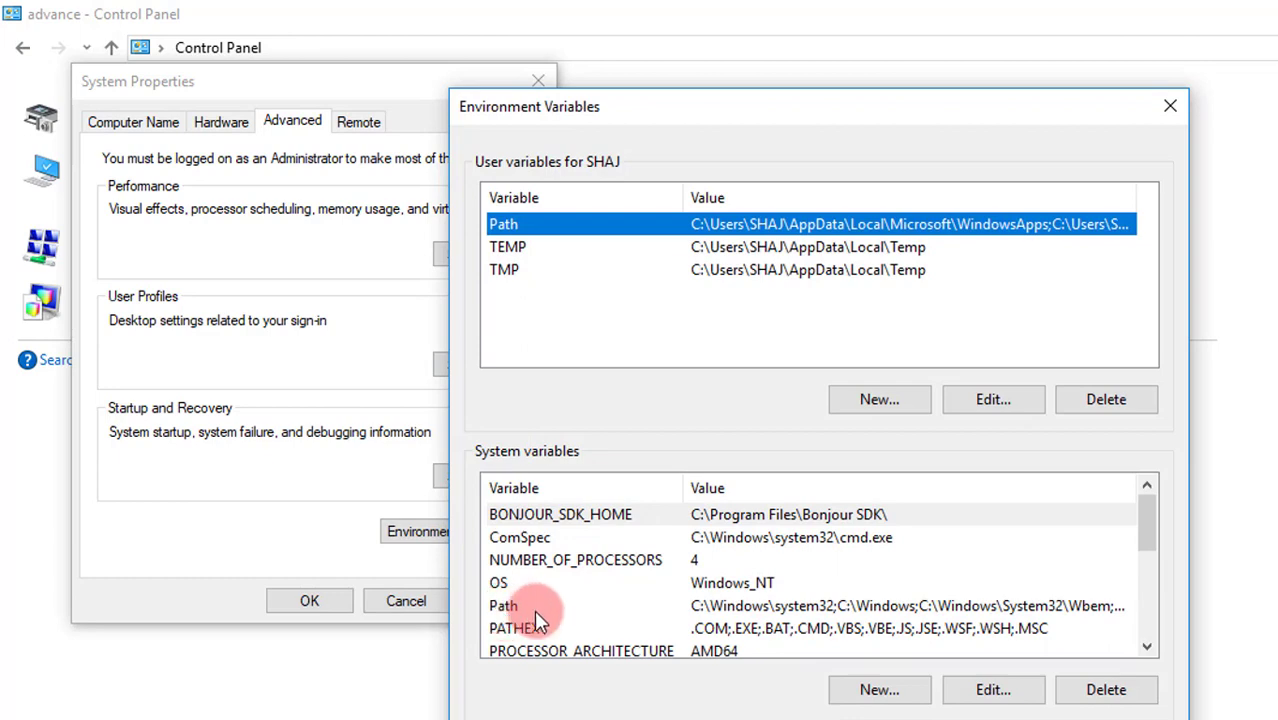
Open the Path entry under System variables for editing.
left_click(503, 610)
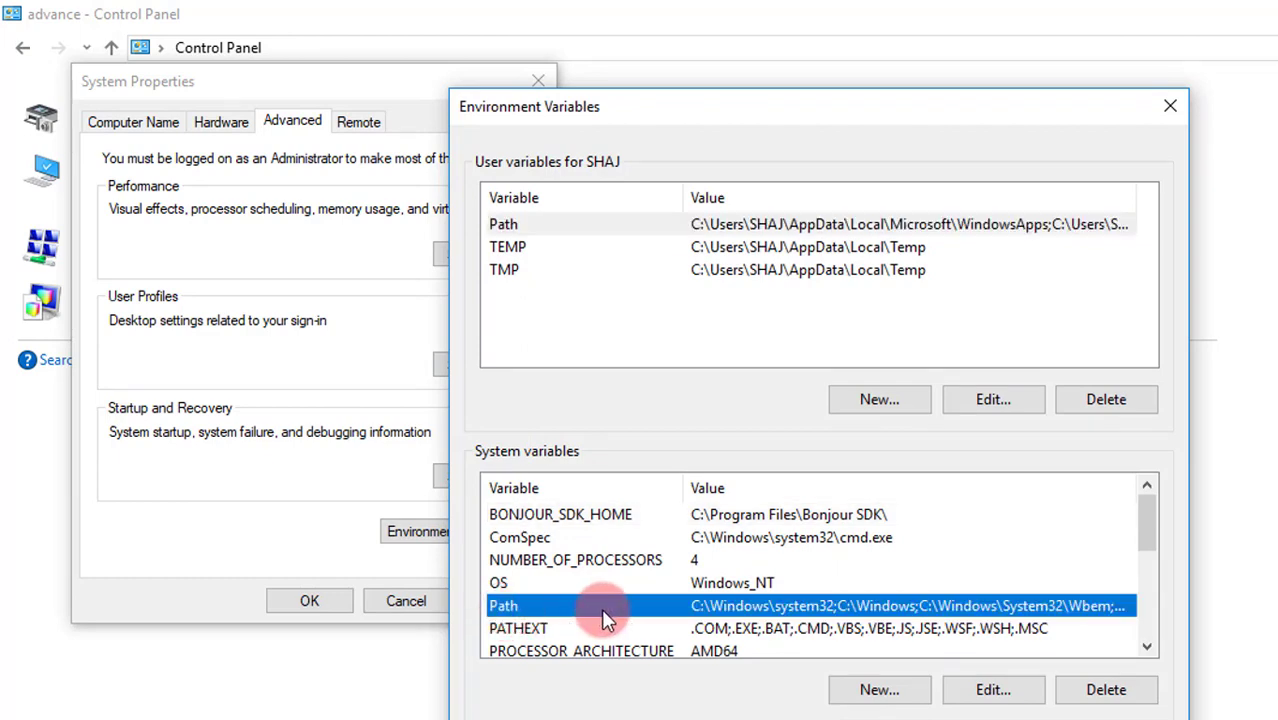
double_click(640, 608)
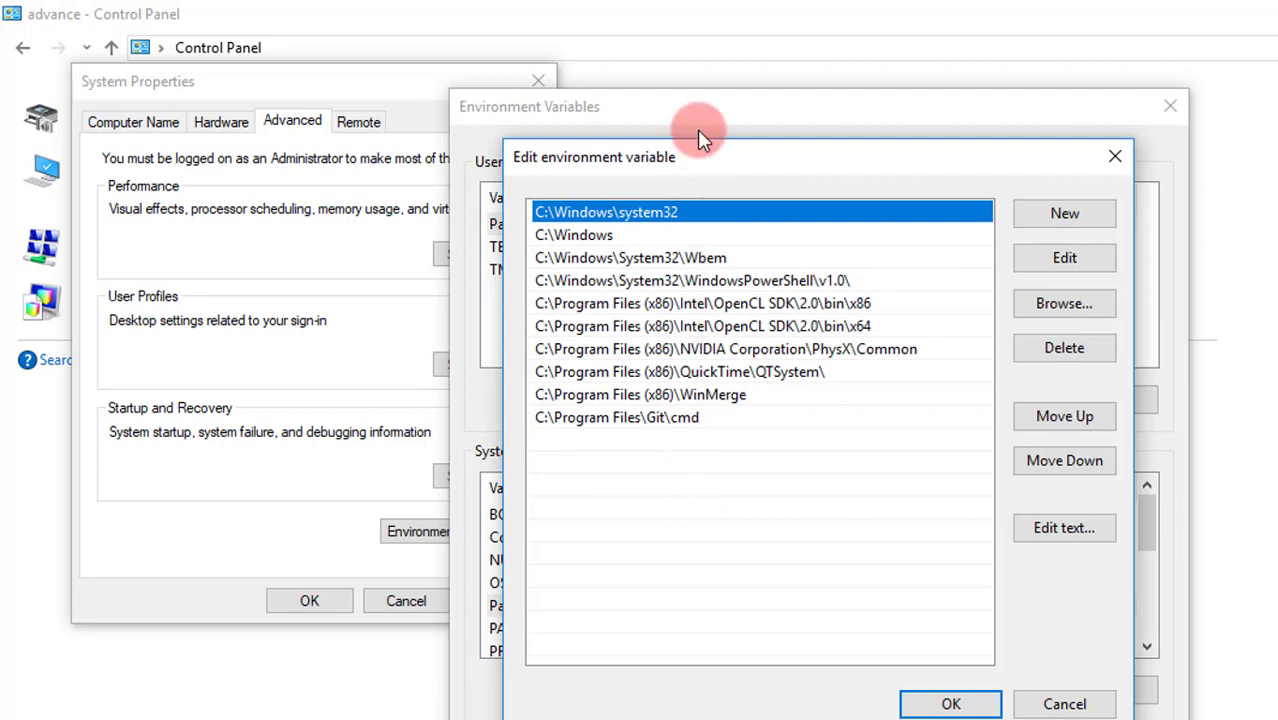
left_click(702, 490)
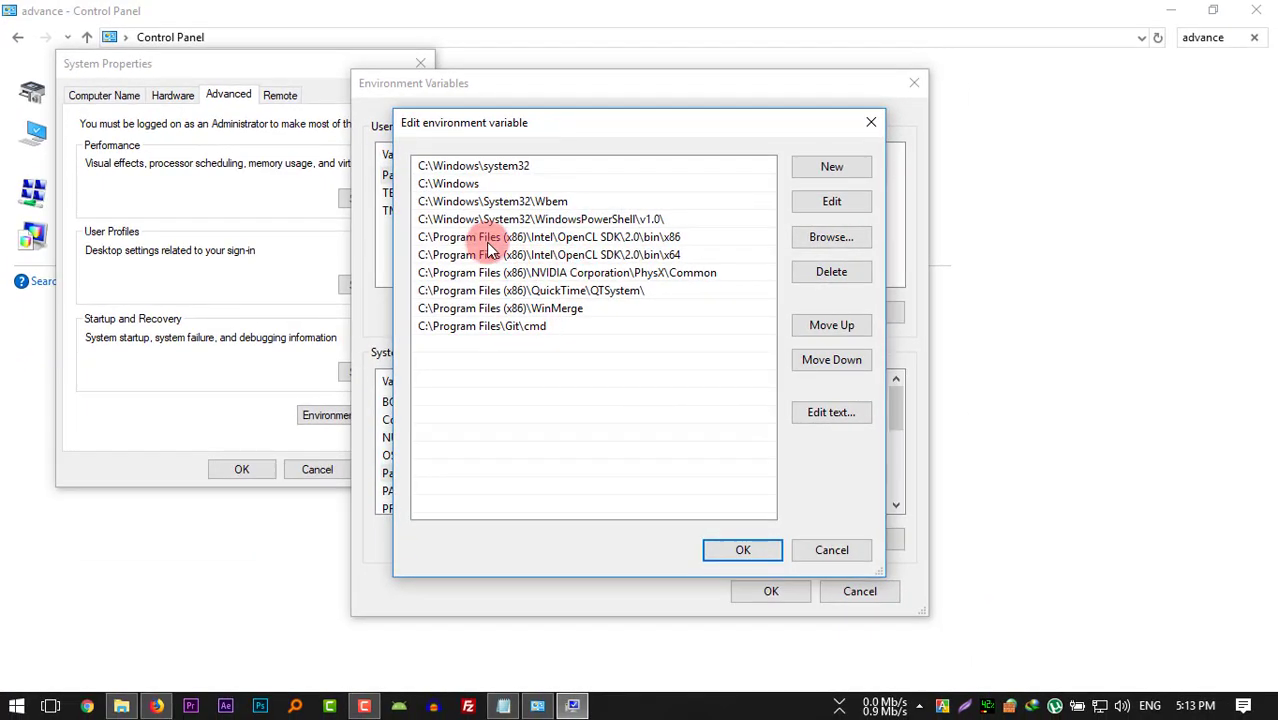
Switch to File Explorer, copy the folder path C:\MinGW\bin again, and return to the environment variable editor.
left_click(122, 707)
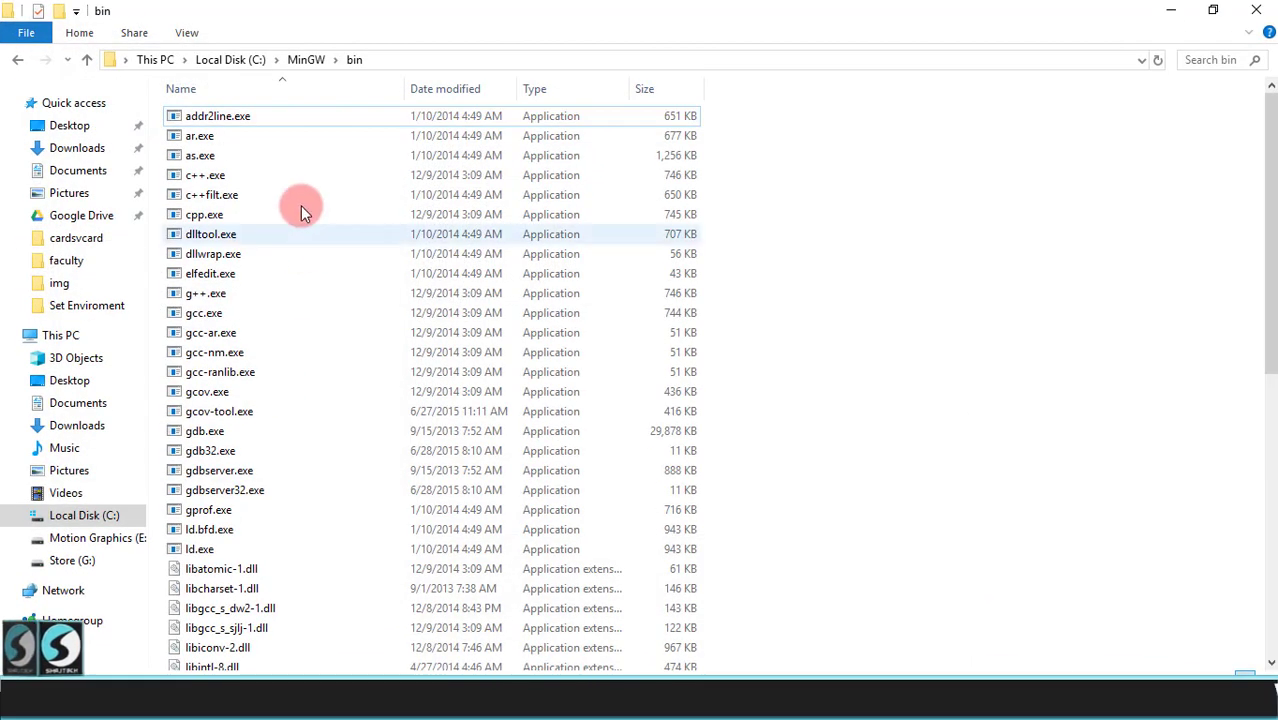
left_click(392, 57)
key("super+c")
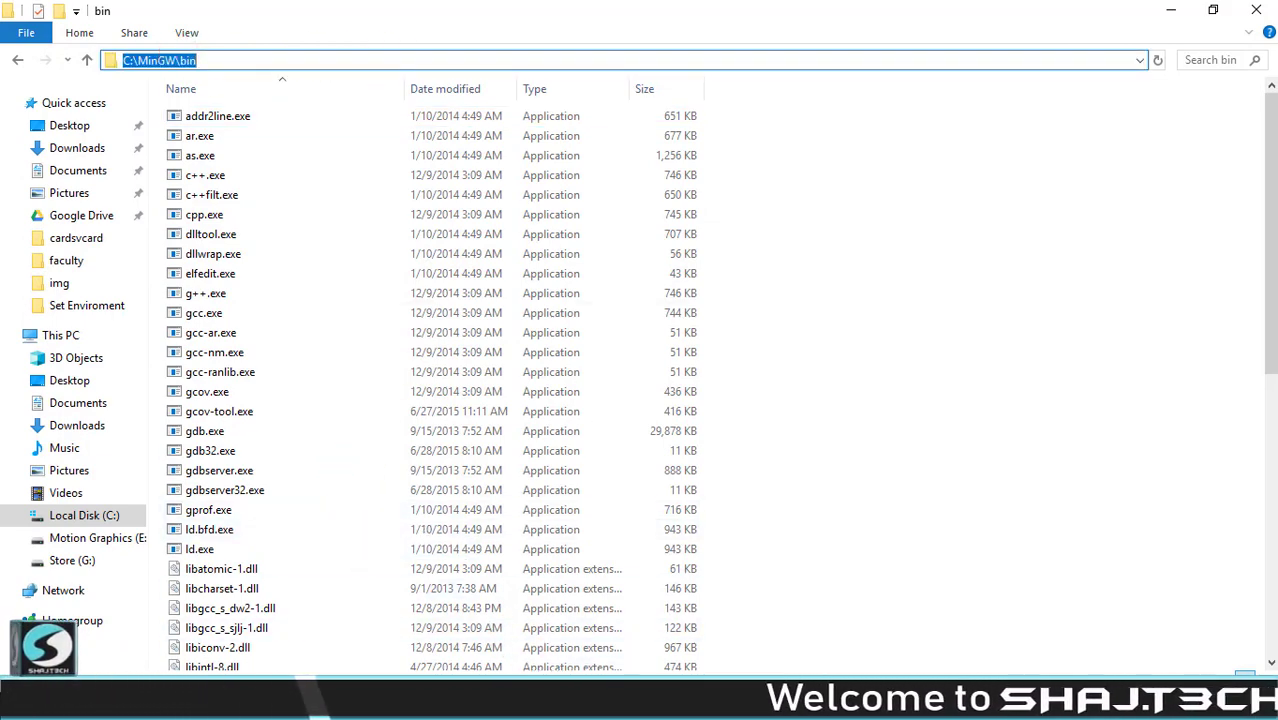
left_click(312, 707)
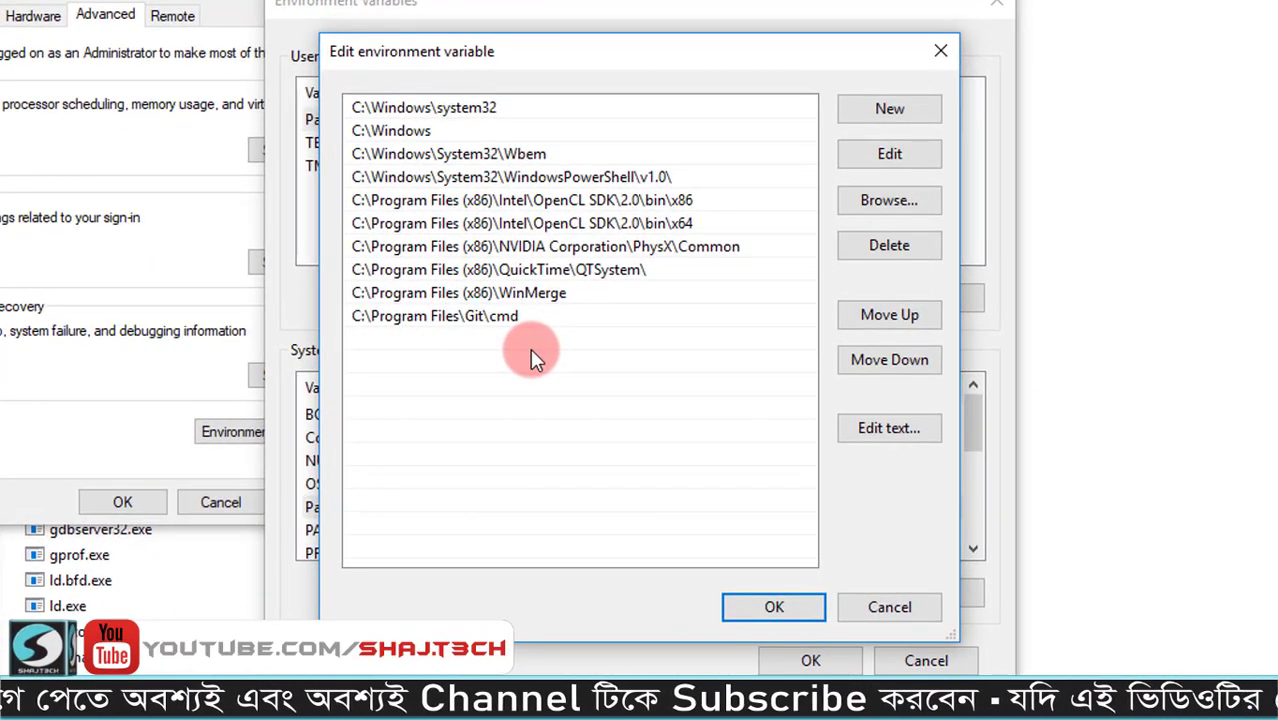
Add the copied path C:\MinGW\bin as a new entry in the system Path variable and confirm the edit.
left_click(881, 111)
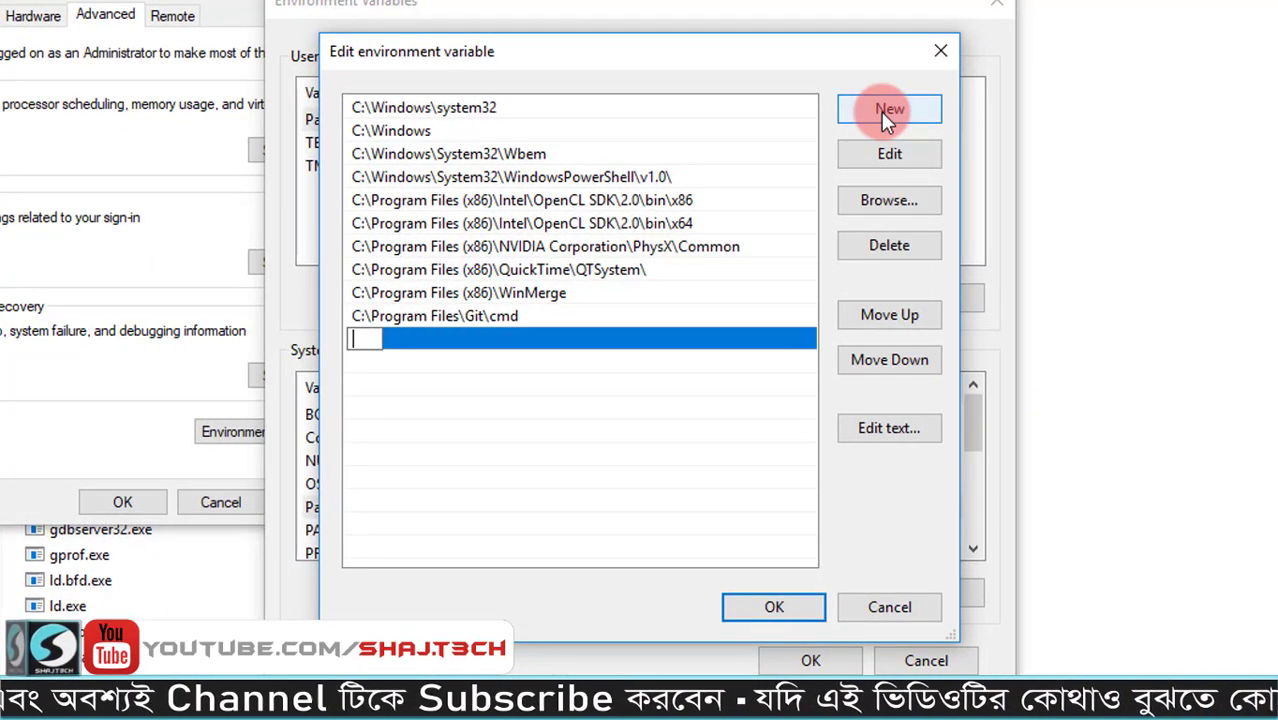
left_click(365, 340)
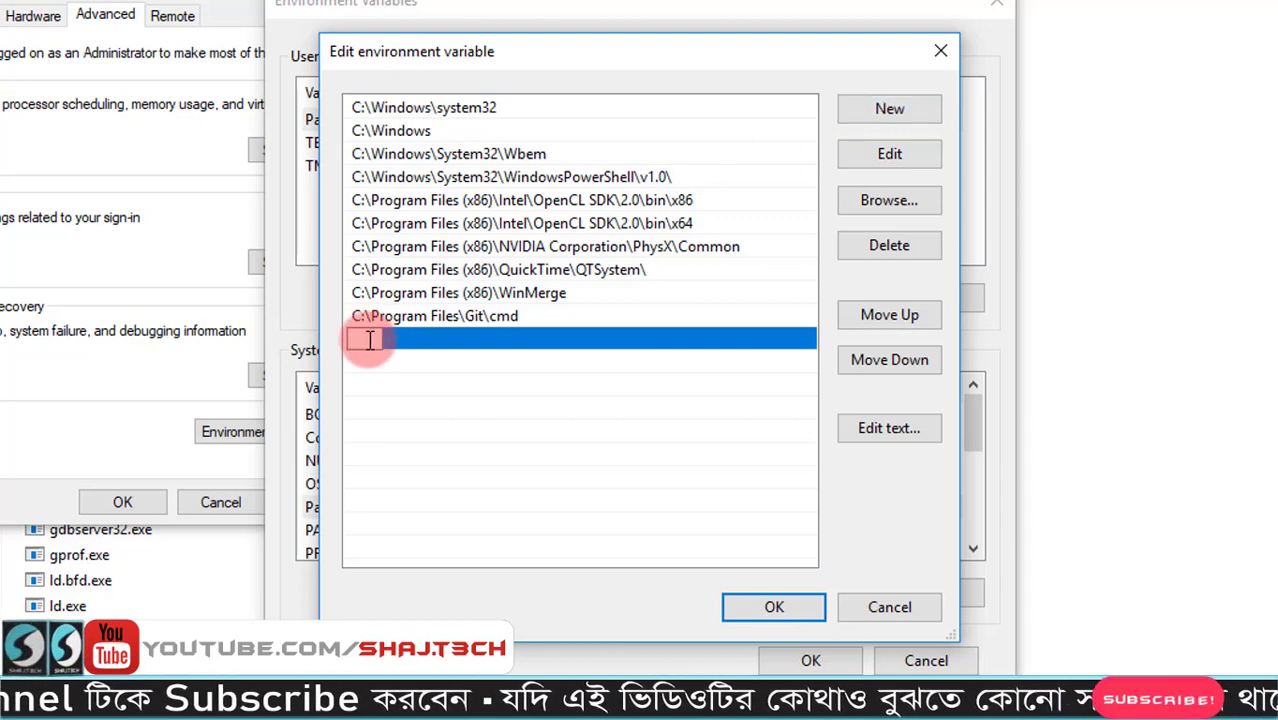
right_click(367, 340)
left_click(400, 443)
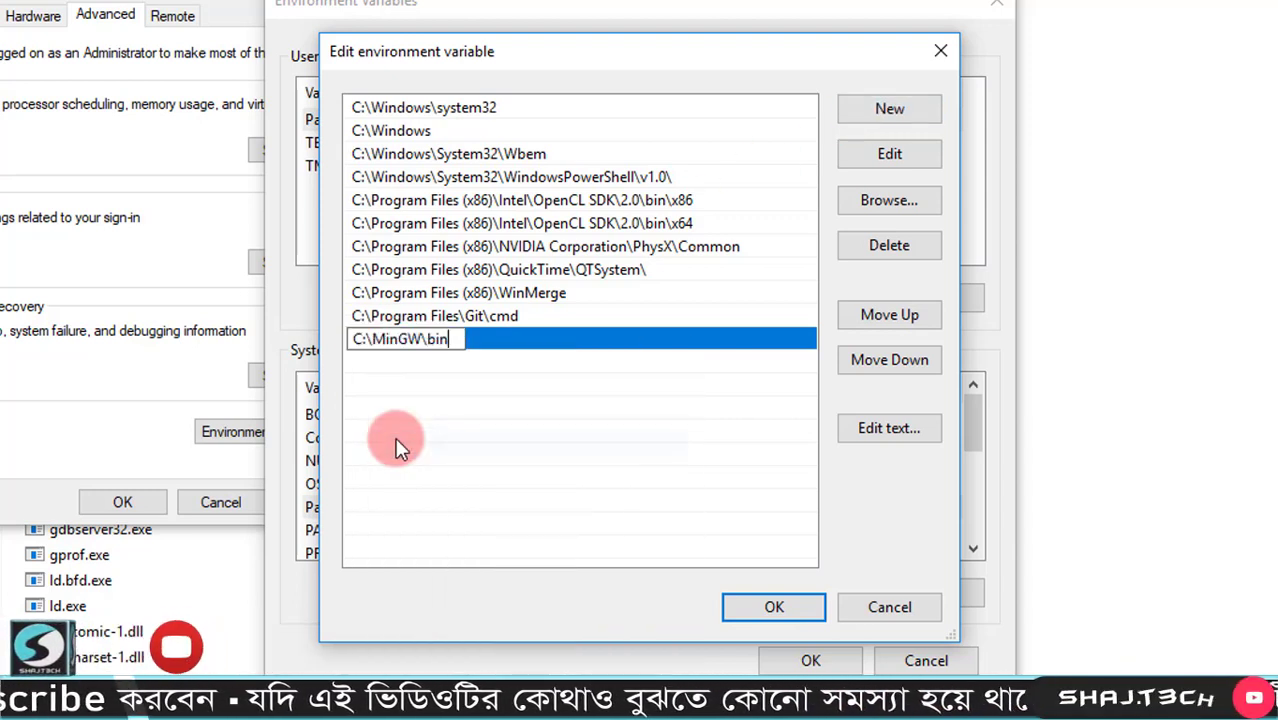
left_click(585, 417)
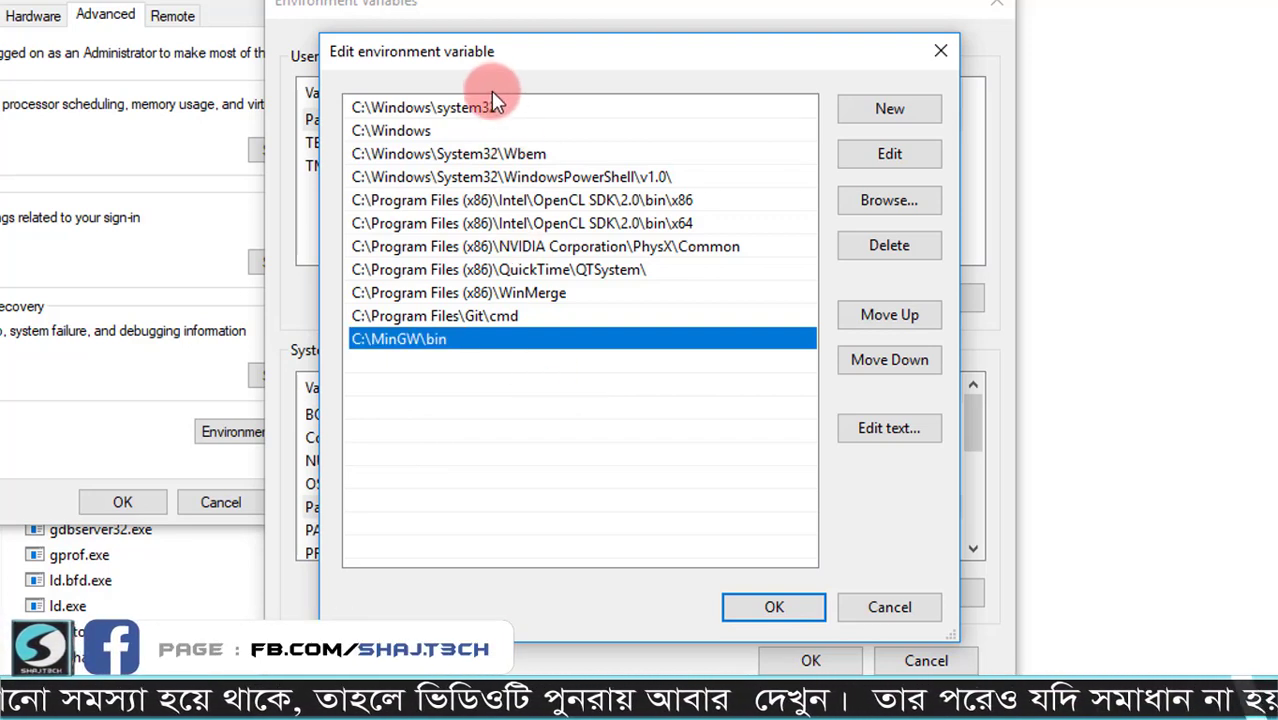
left_click(495, 316)
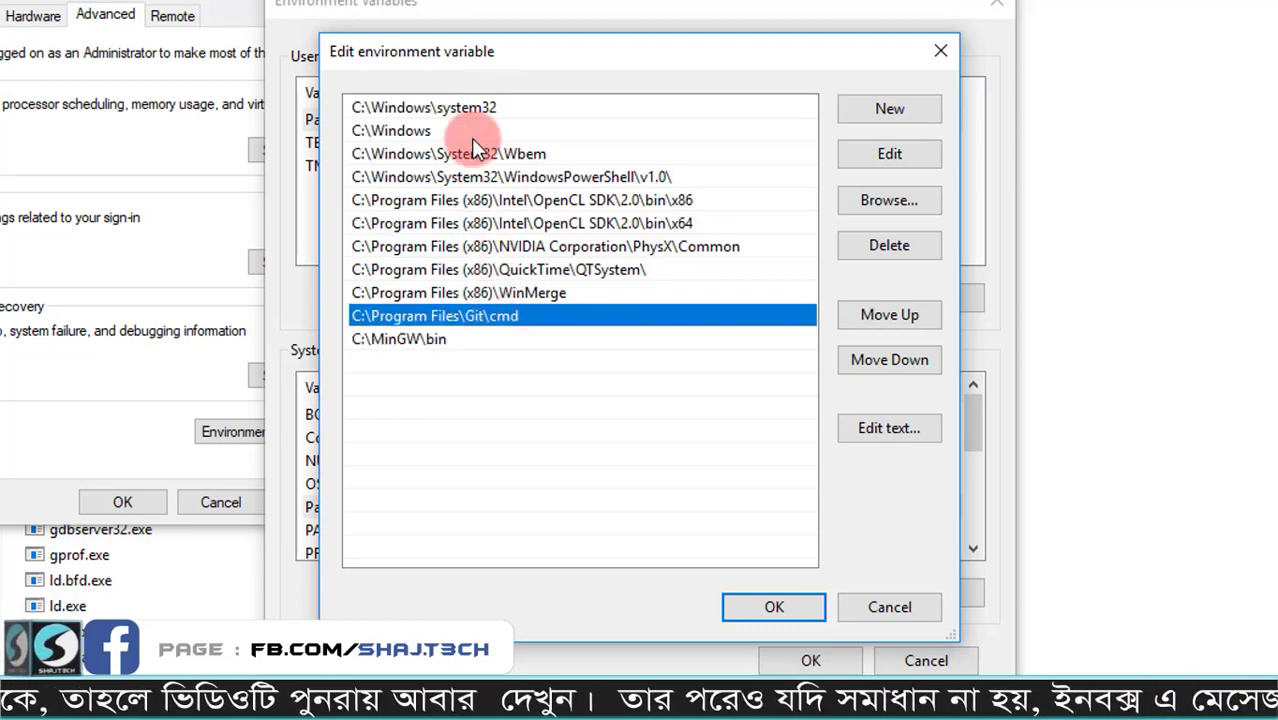
left_click(765, 605)
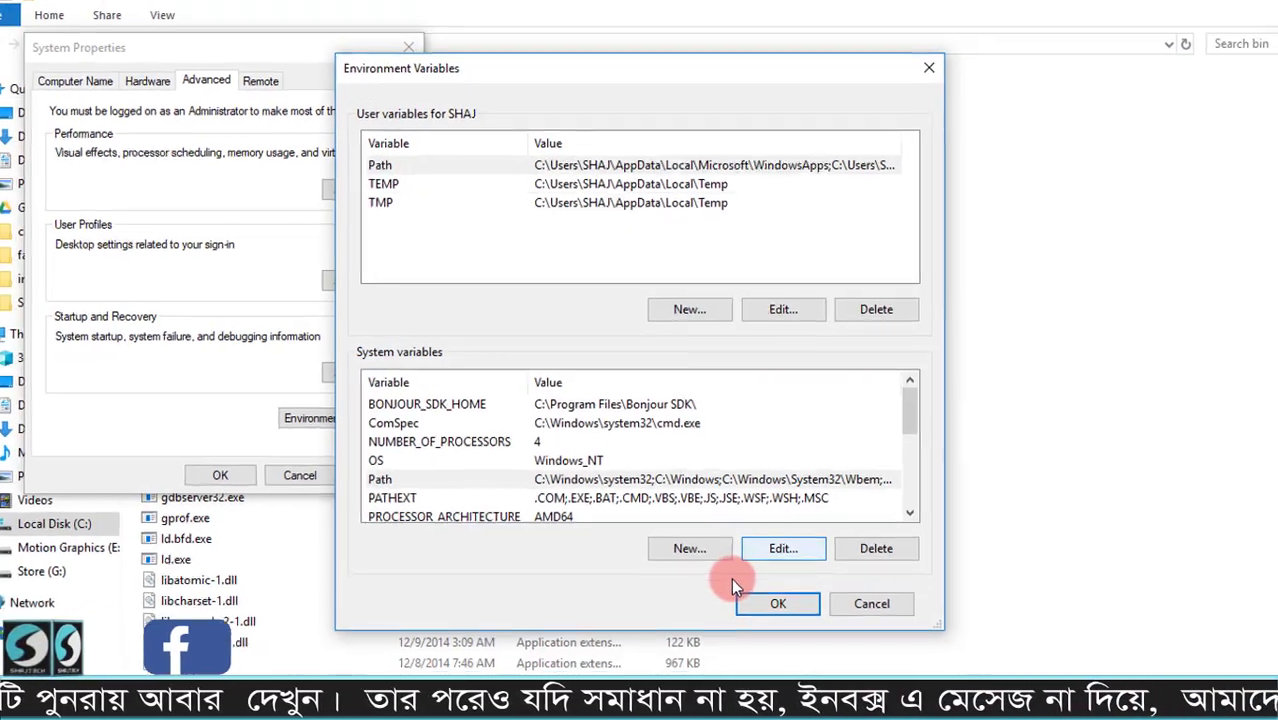
Confirm the environment variable changes and close the System Properties dialog with its settings accepted.
left_click(810, 660)
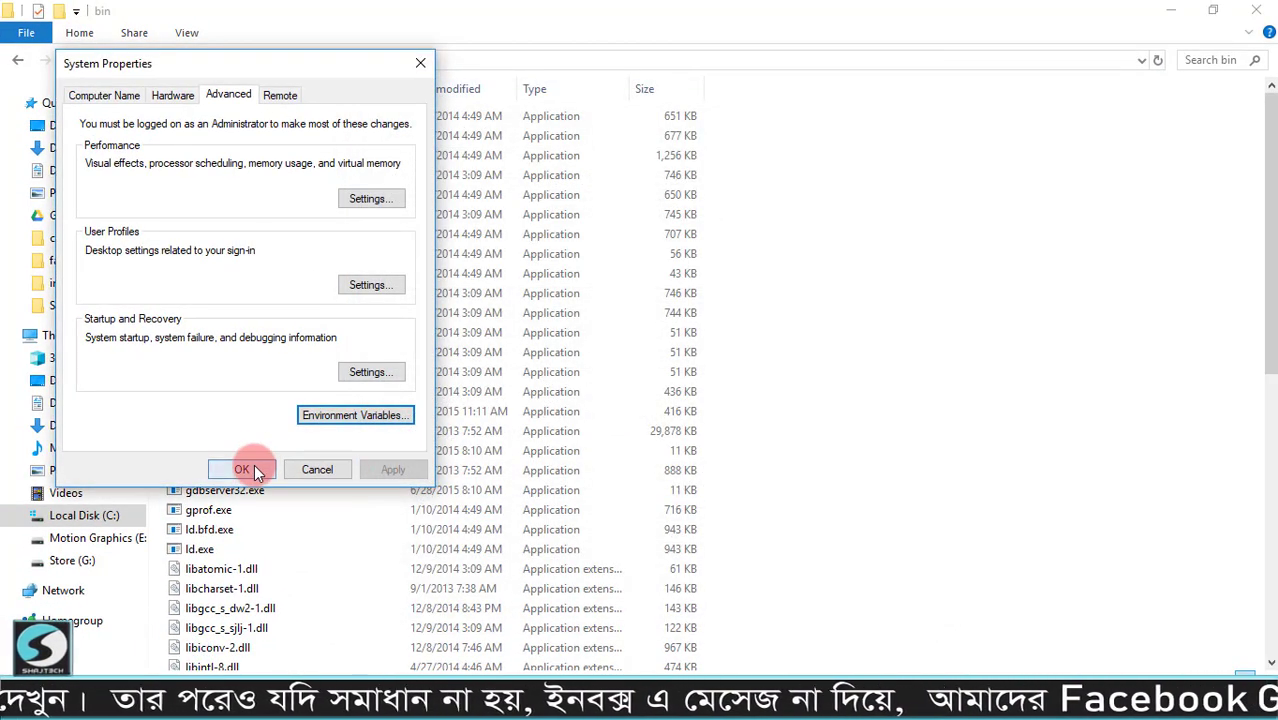
left_click(254, 467)
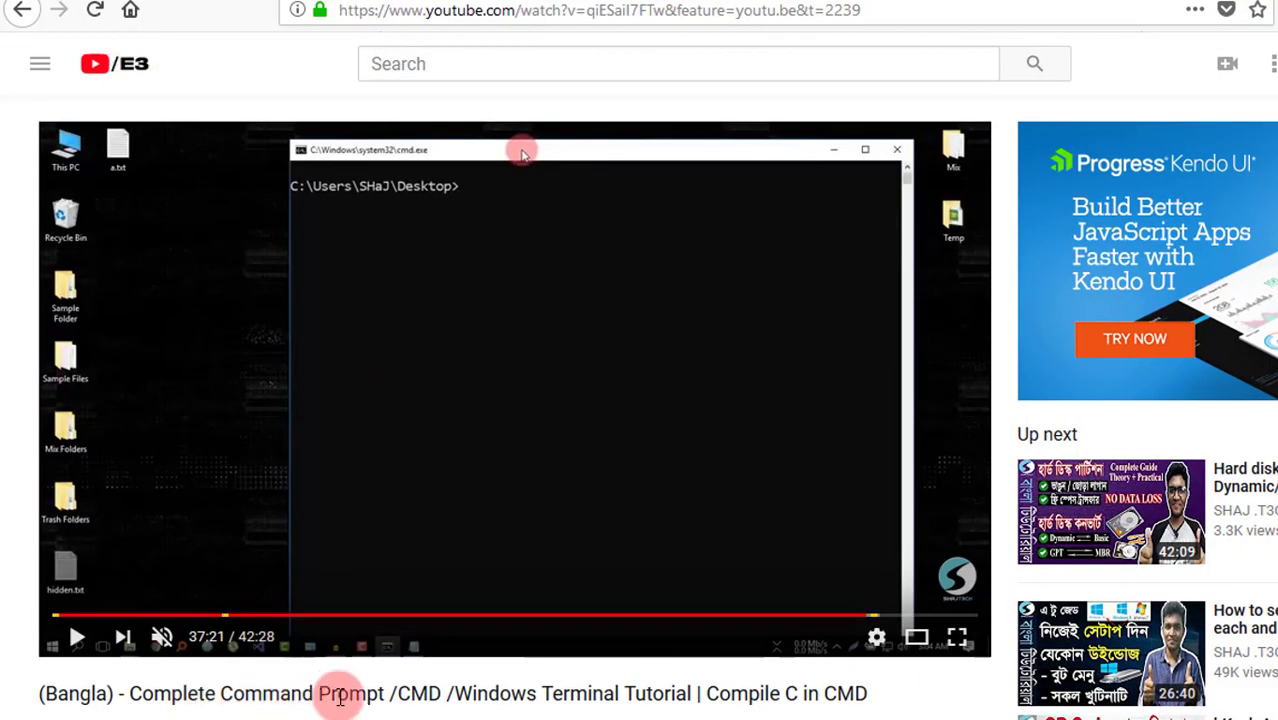
Switch to the browser and play the YouTube Command Prompt tutorial at the section on compiling C in CMD.
left_click(469, 485)
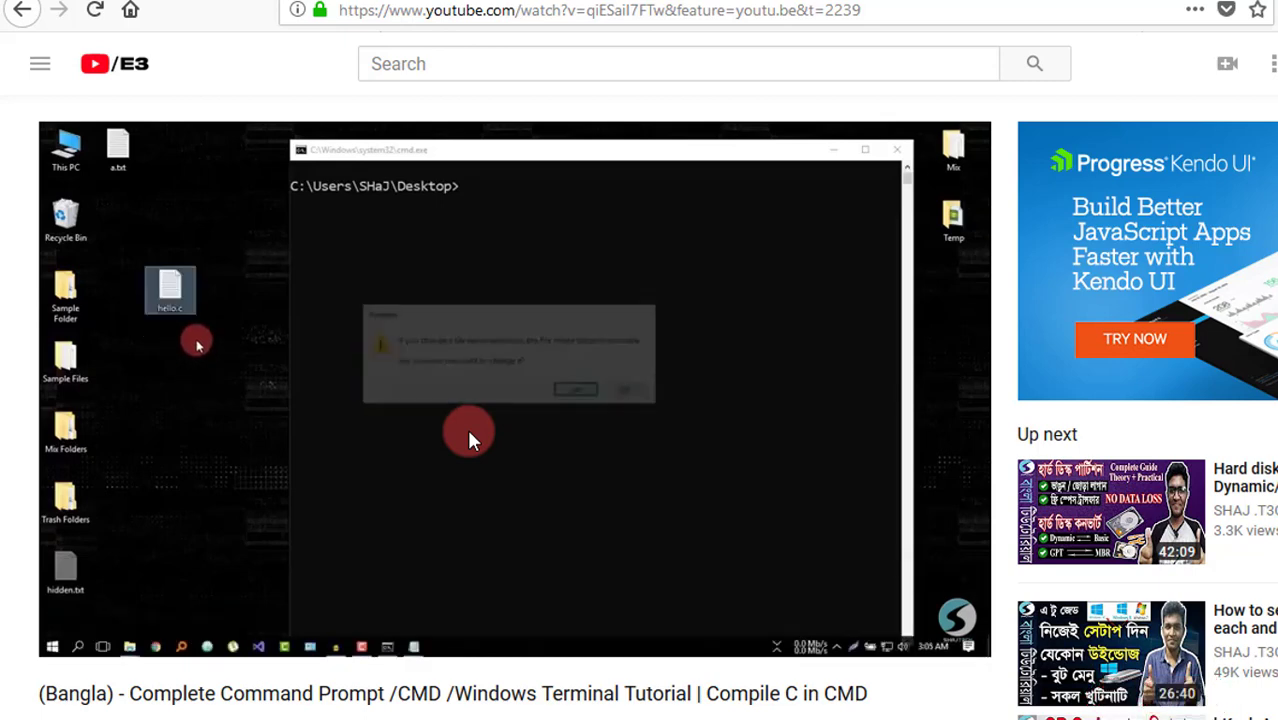
left_click(750, 546)
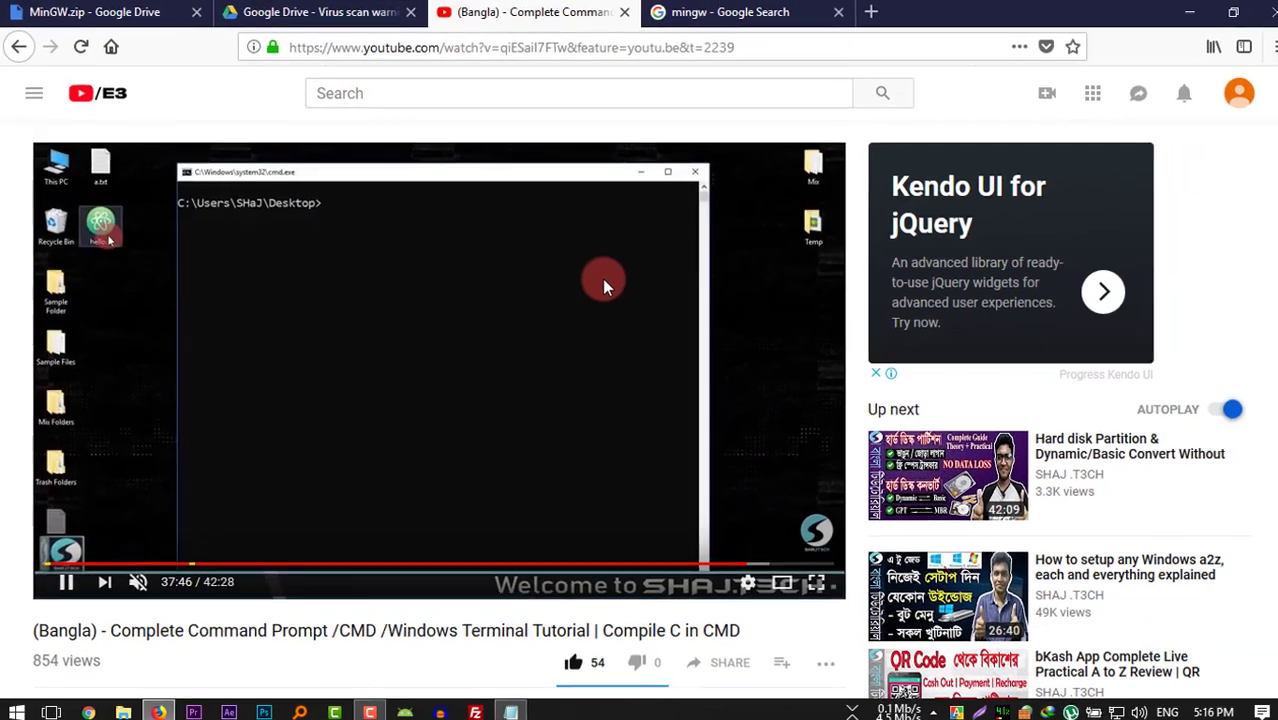
Return to the desktop, open a Command Prompt window with cmd.exe, and enter the path command.
key("super+d")
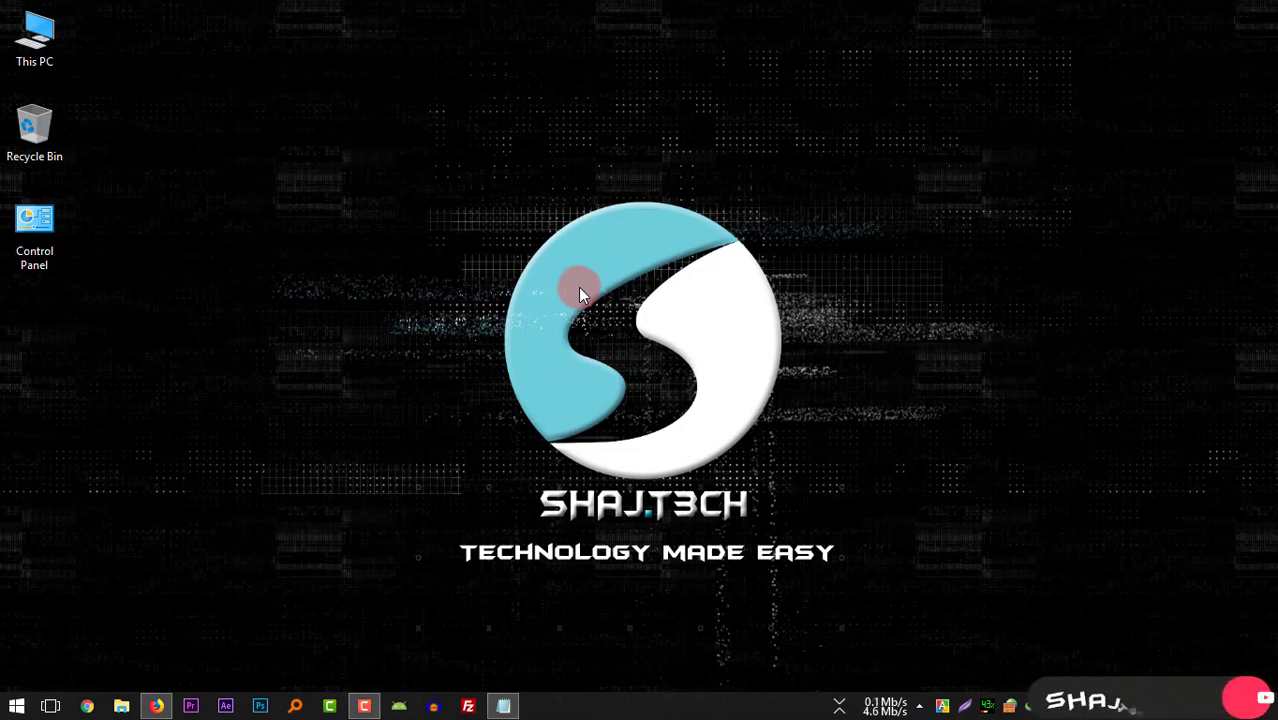
left_click(16, 706)
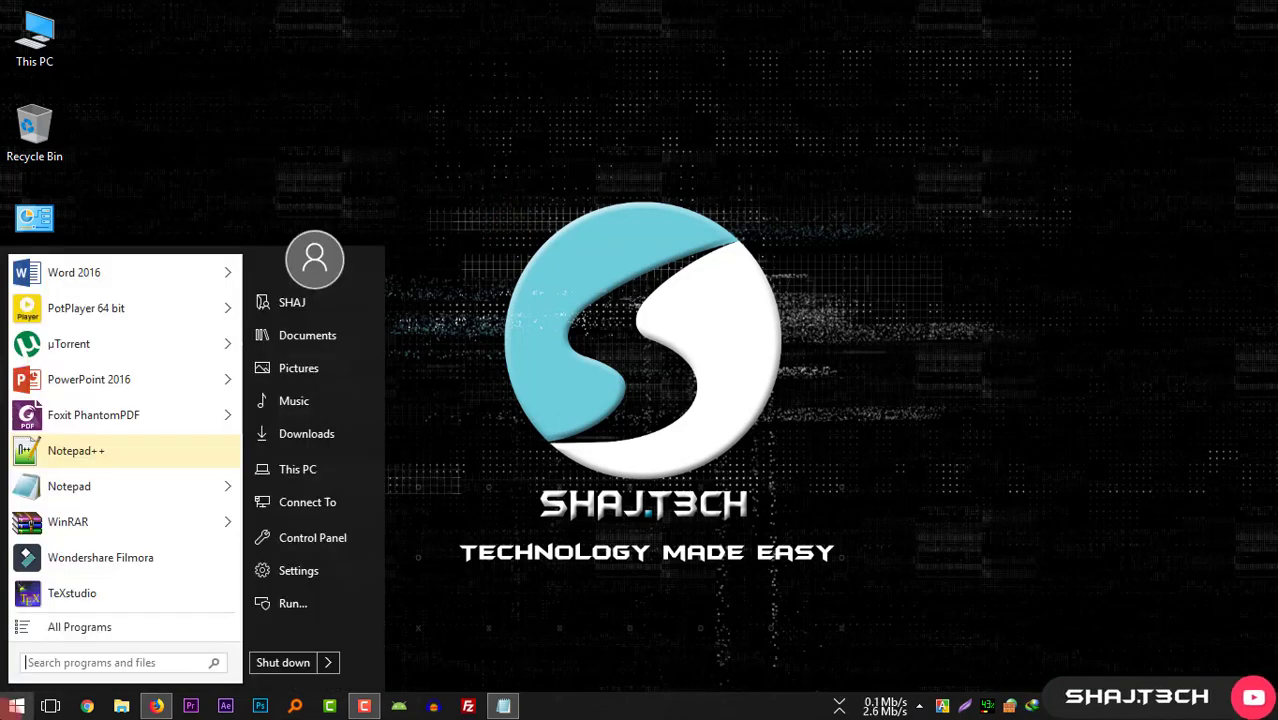
type("cmd")
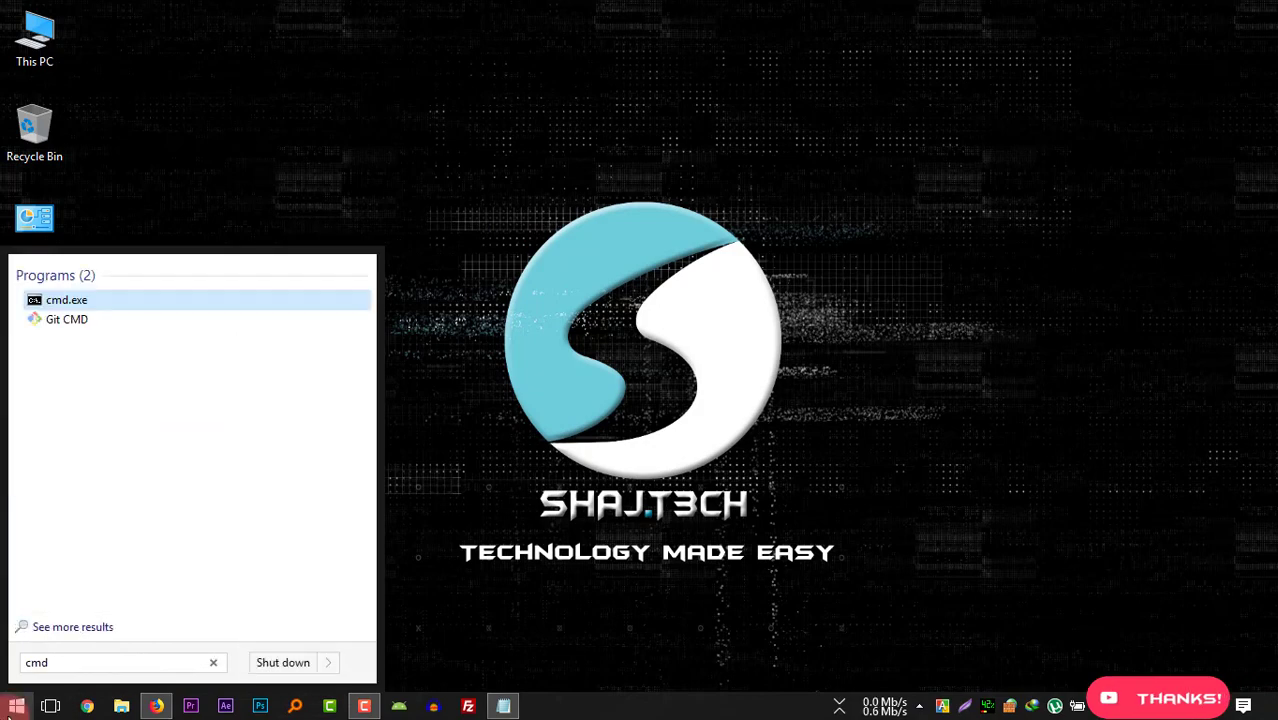
left_click(58, 302)
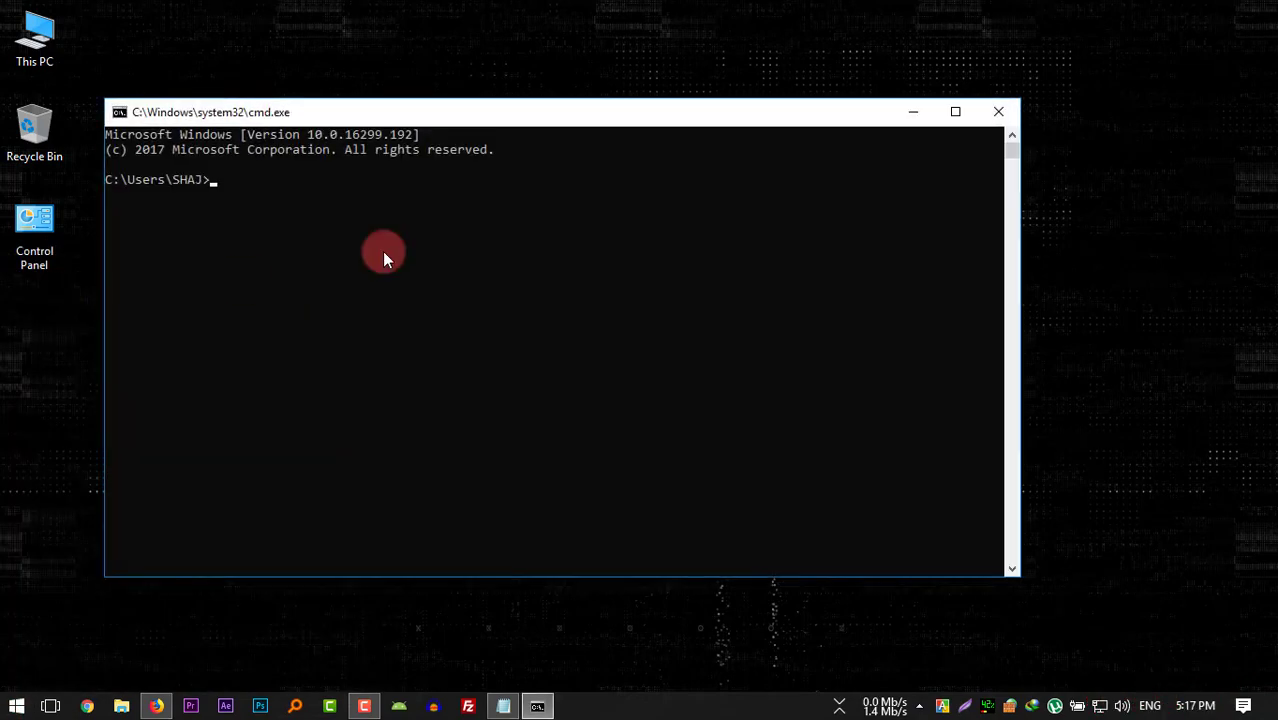
left_click_drag(581, 114, 617, 107)
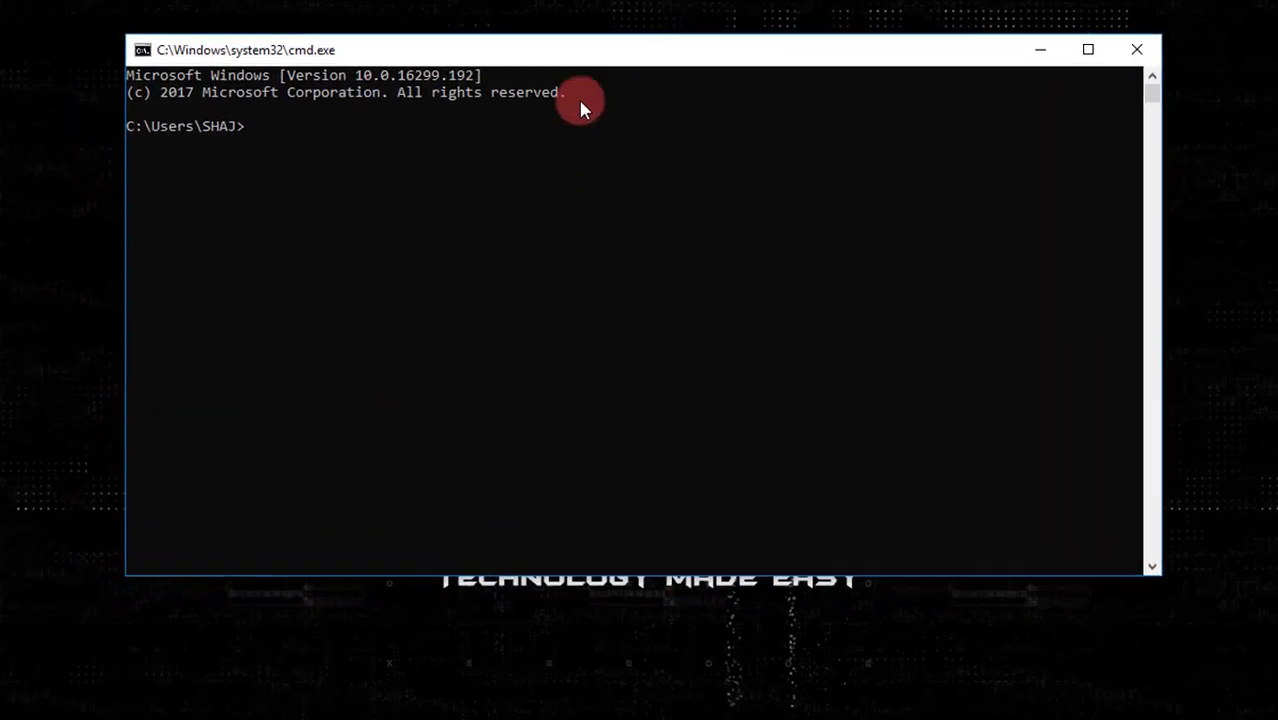
type("path")
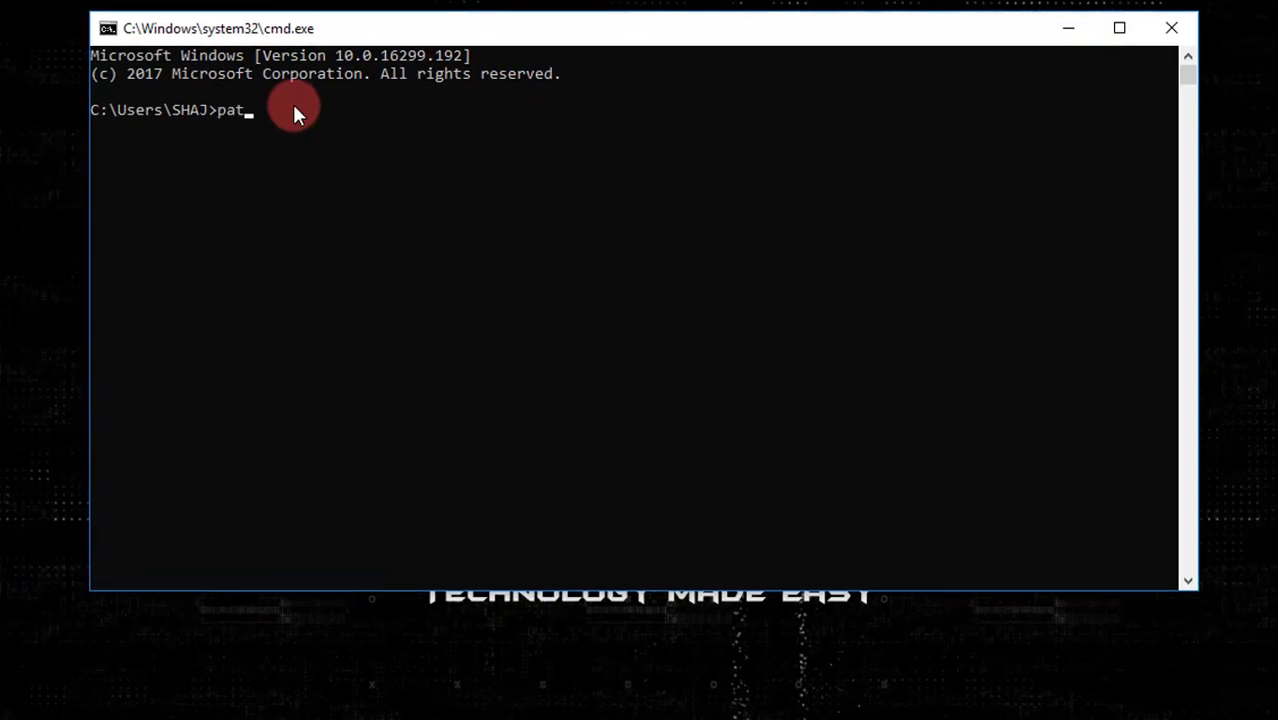